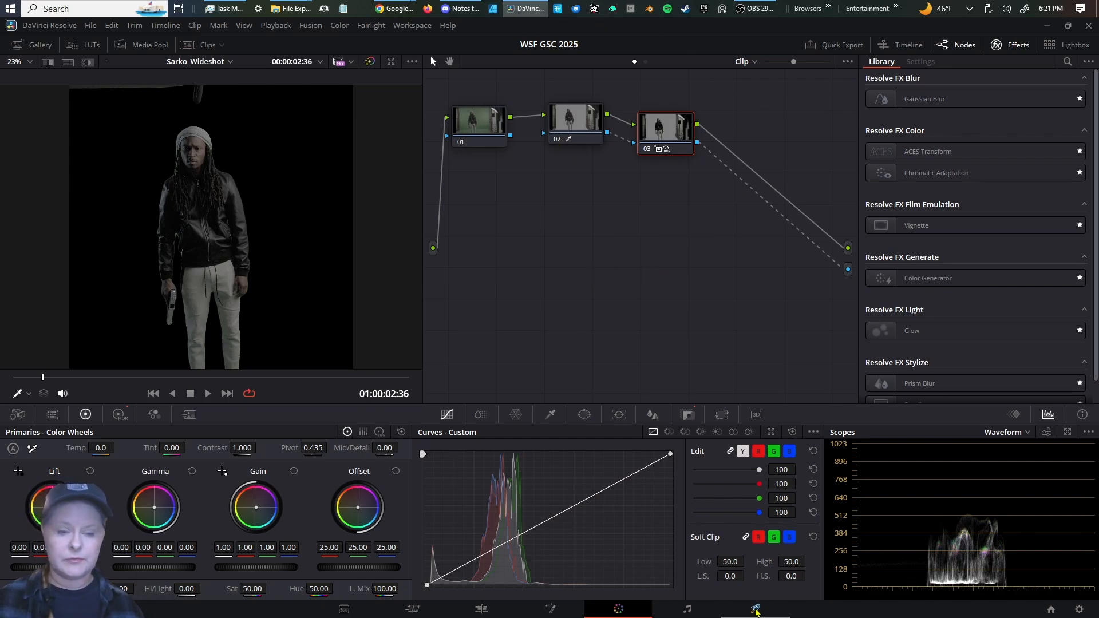
Switch the WSF GSC 2025 project to the Deliver page.
{"action": "left_click", "coordinate": [756, 610]}
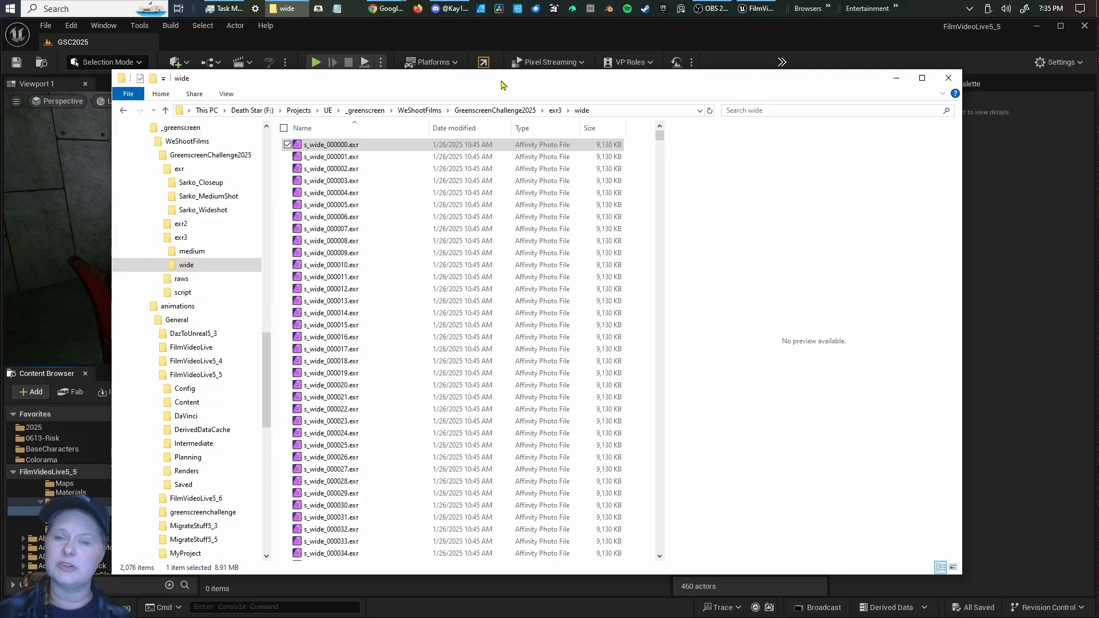
Copy the path of the GreenscreenChallenge2025\exr3\wide folder in File Explorer and switch back to Unreal Editor.
{"action": "left_click", "coordinate": [648, 109]}
{"action": "key", "text": "super+c"}
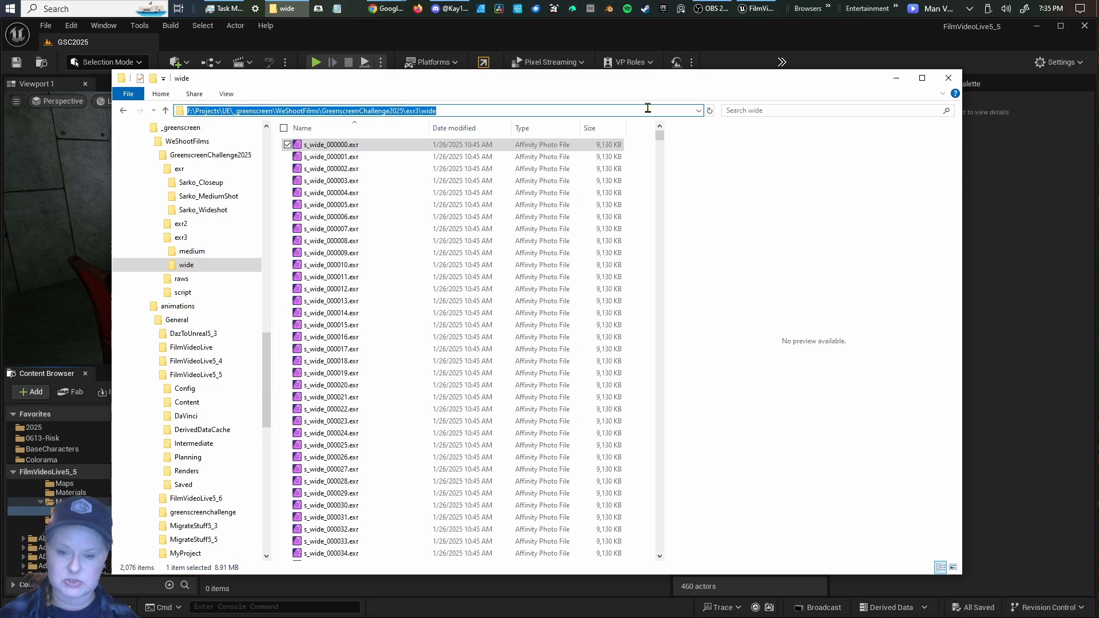
{"action": "left_click", "coordinate": [1017, 186]}
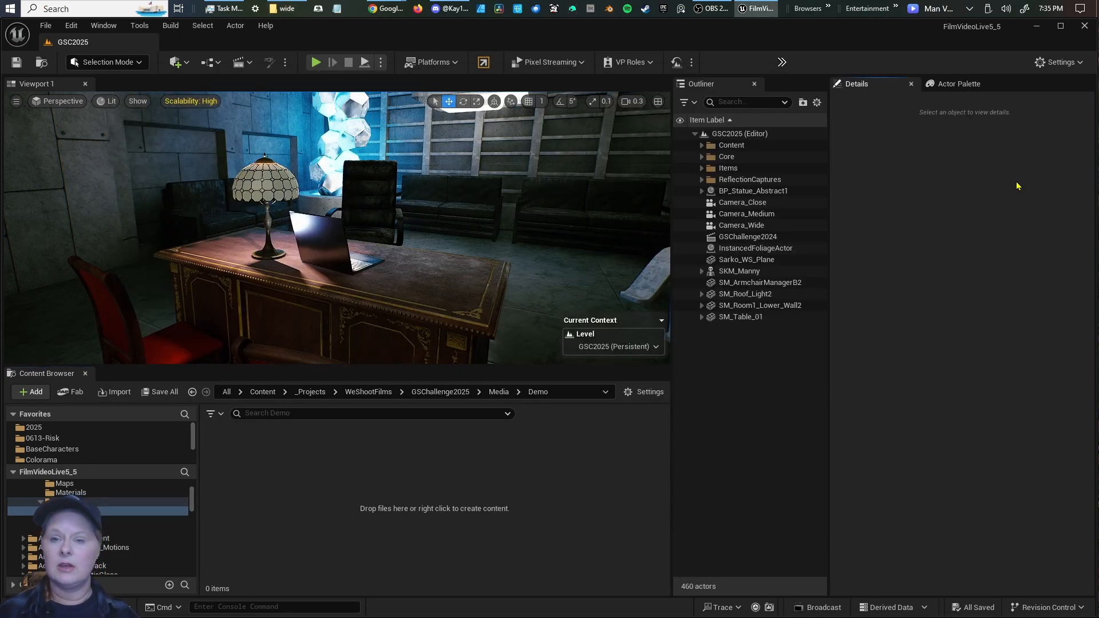
Add a Plane to the level and copy the location and rotation of Sarko_WS_Plane onto it.
{"action": "left_click", "coordinate": [177, 63]}
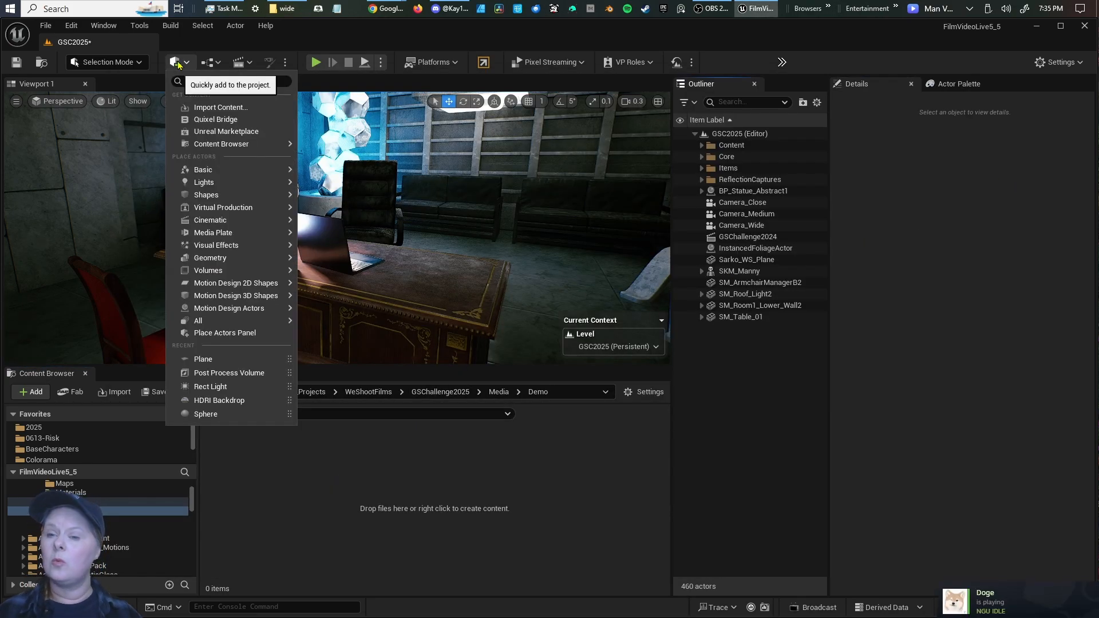
{"action": "left_click", "coordinate": [216, 359]}
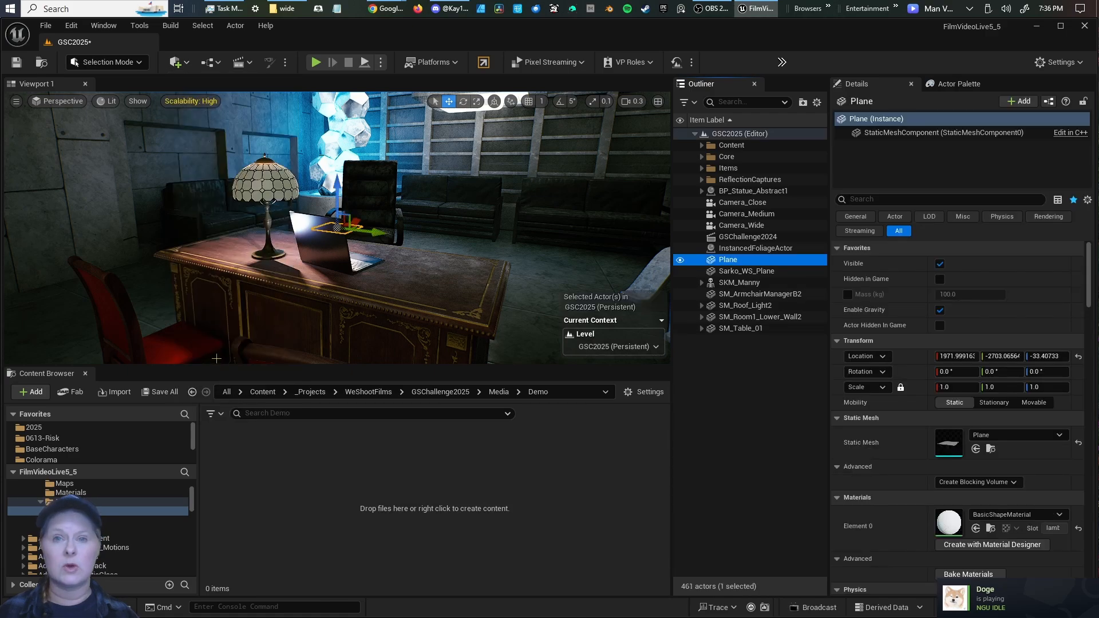
{"action": "left_click", "coordinate": [794, 276]}
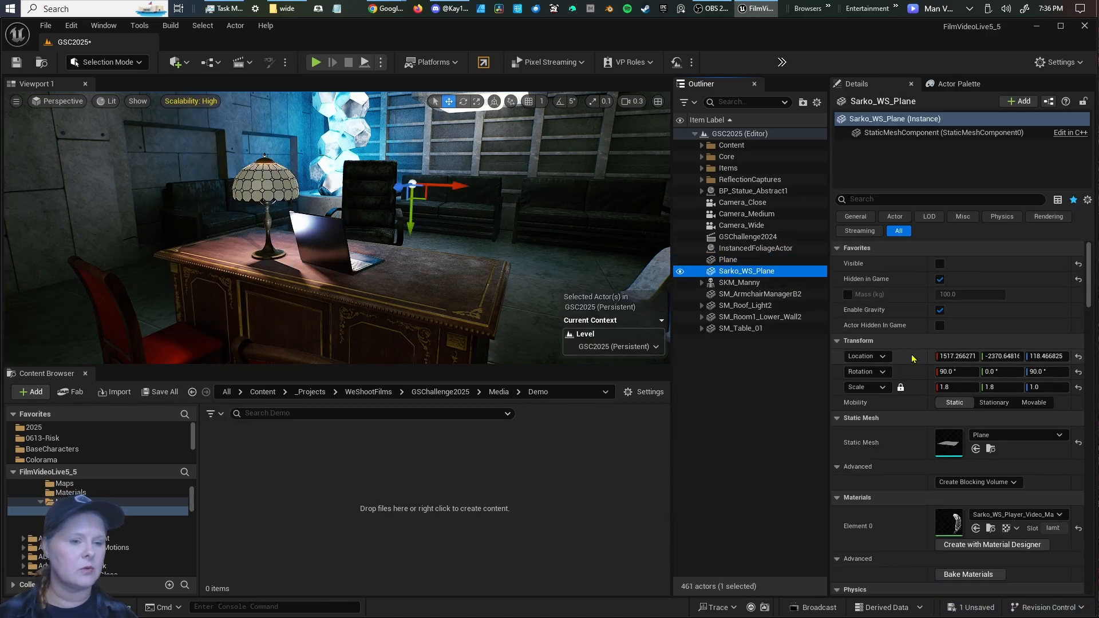
{"action": "key", "text": "Up"}
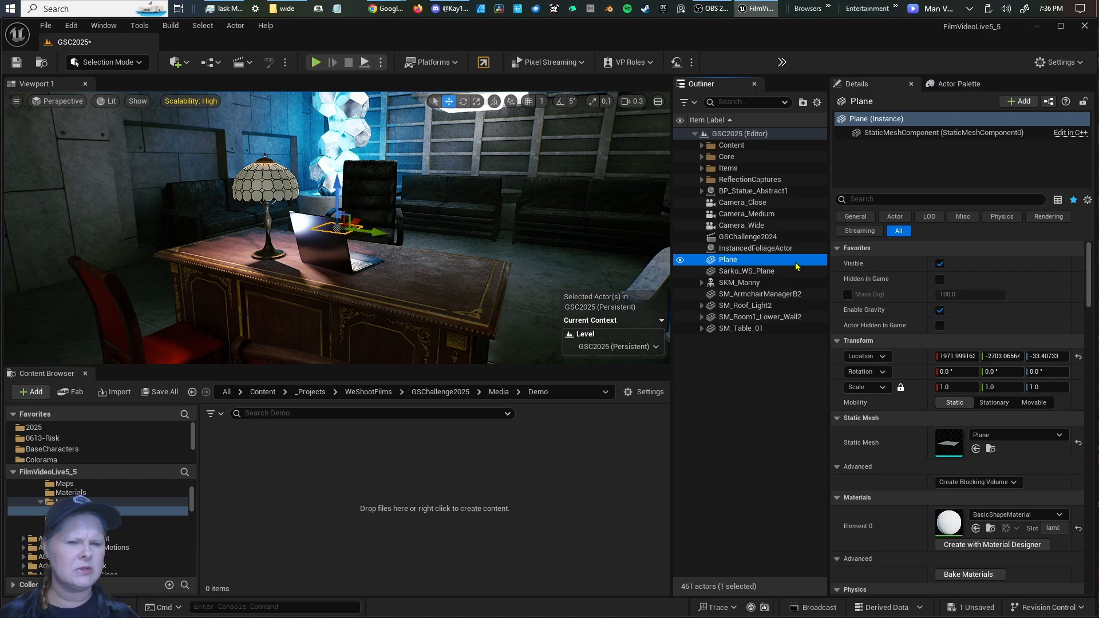
{"action": "left_click", "coordinate": [910, 361], "text": "shift"}
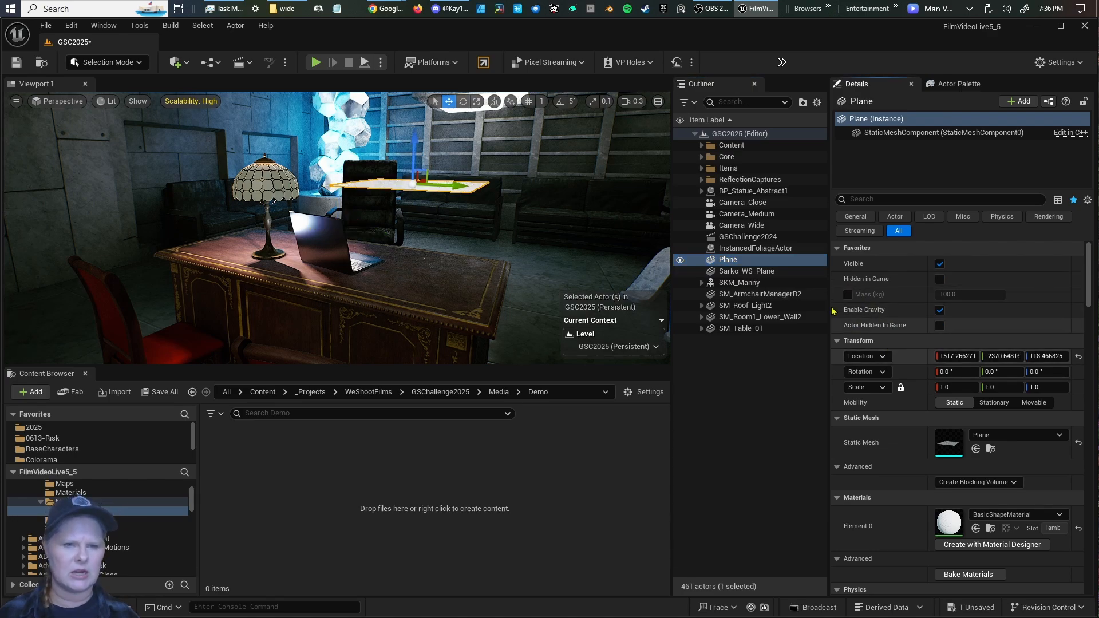
{"action": "left_click", "coordinate": [782, 275]}
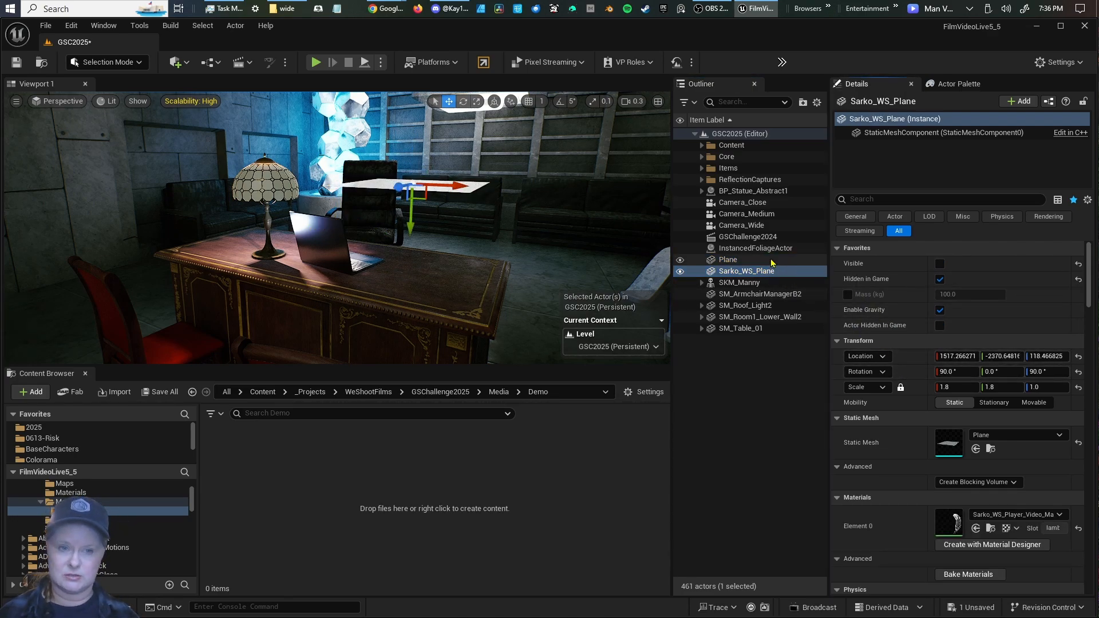
{"action": "left_click", "coordinate": [771, 261]}
{"action": "left_click", "coordinate": [910, 373], "text": "shift"}
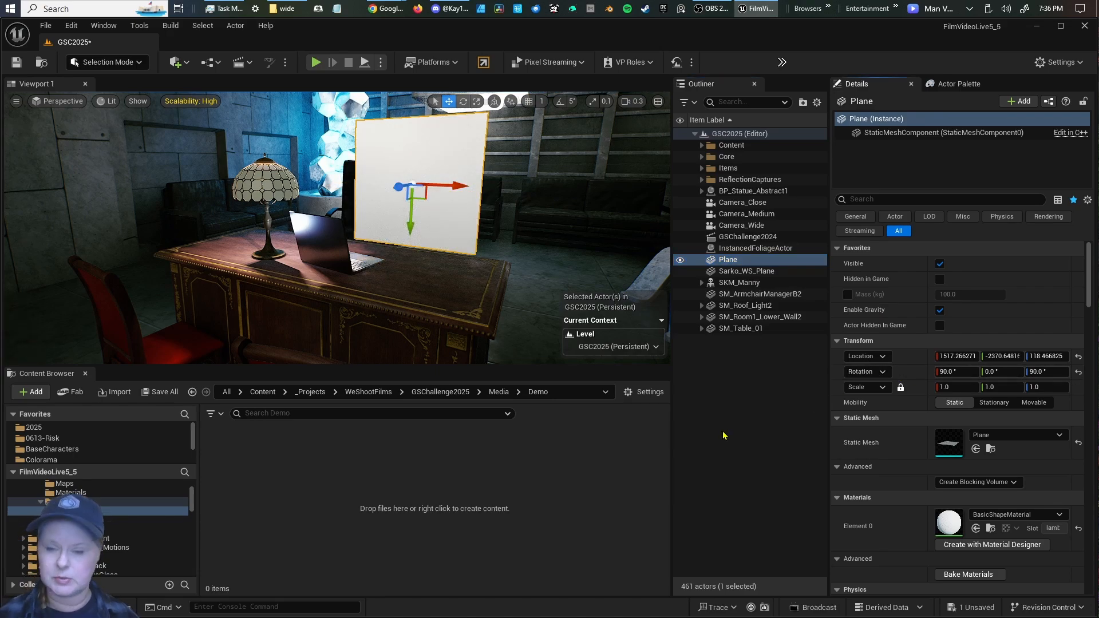
Create an Img Media Source asset named Wideshot in the Demo folder.
{"action": "right_click", "coordinate": [274, 469]}
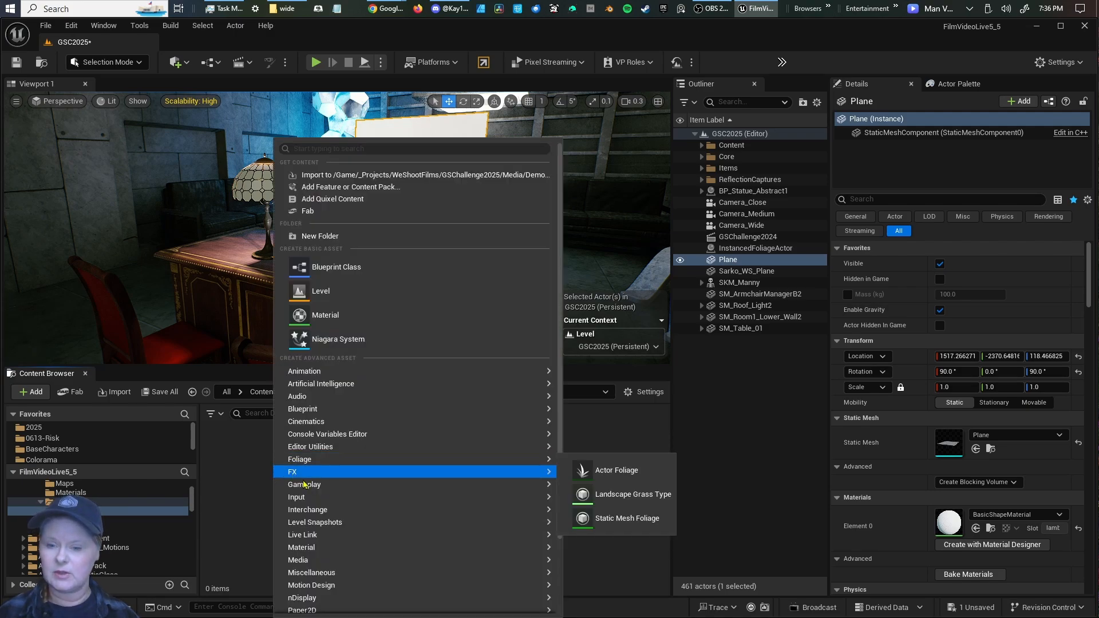
{"action": "mouse_move", "coordinate": [359, 563]}
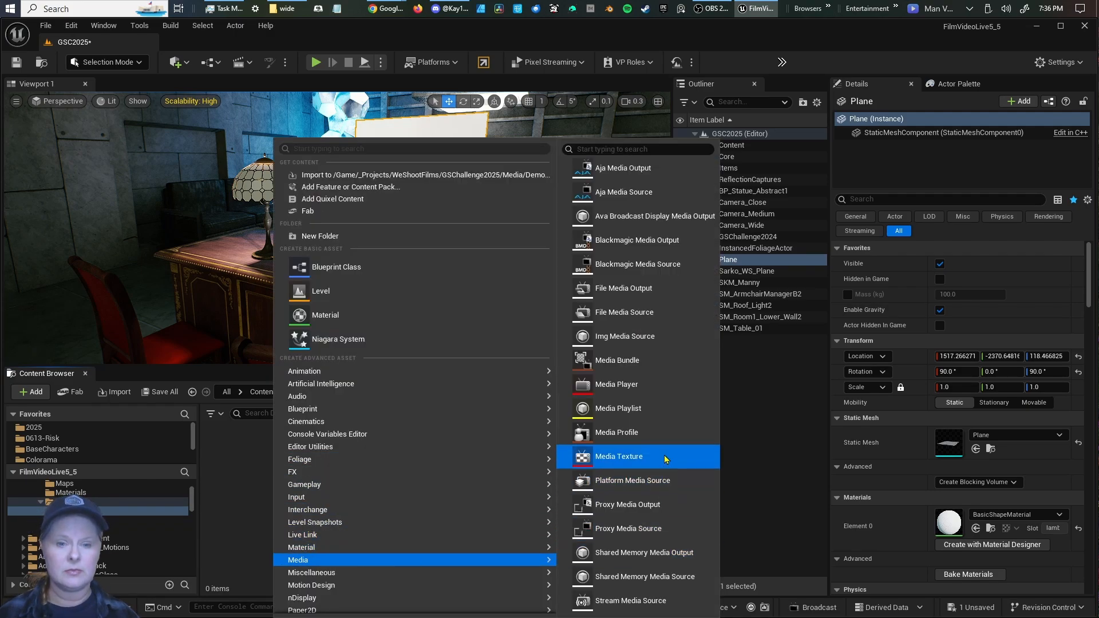
{"action": "left_click", "coordinate": [647, 337]}
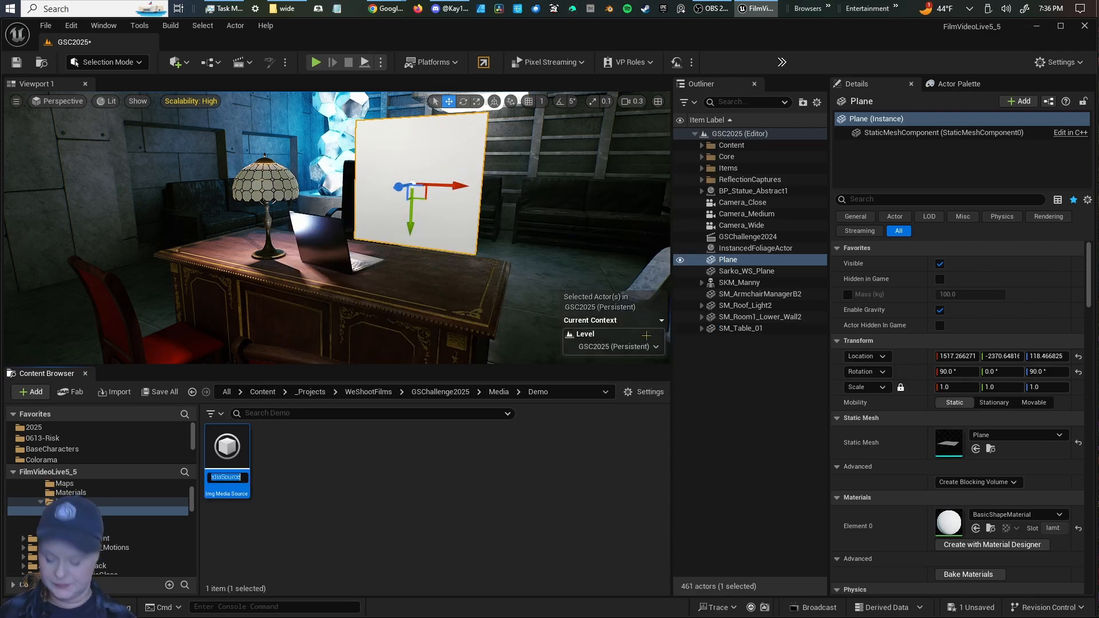
{"action": "type", "text": "Wideshot"}
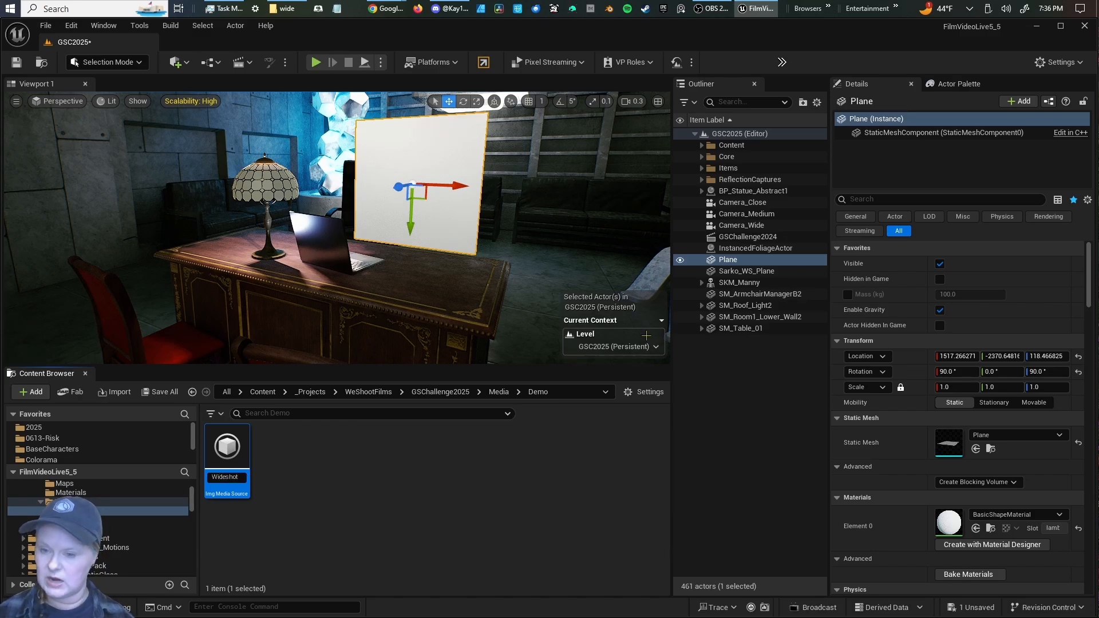
{"action": "key", "text": "Return"}
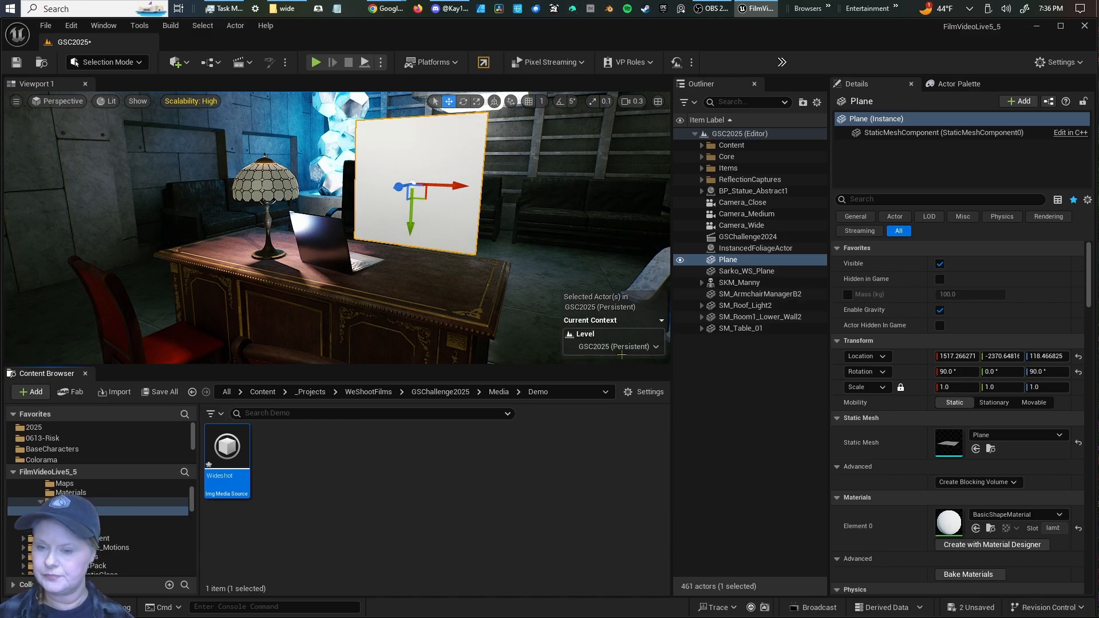
Set the Wideshot media source's Sequence Path using s_wide_000000.exr from the GreenscreenChallenge2025\exr3\wide folder.
{"action": "double_click", "coordinate": [229, 454]}
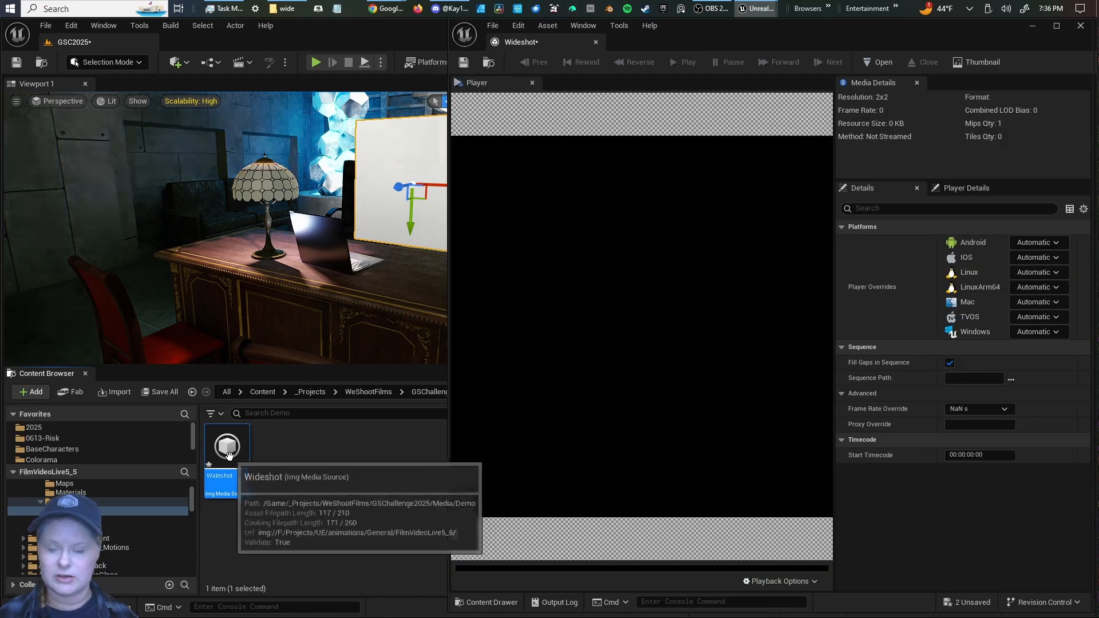
{"action": "left_click", "coordinate": [1011, 380]}
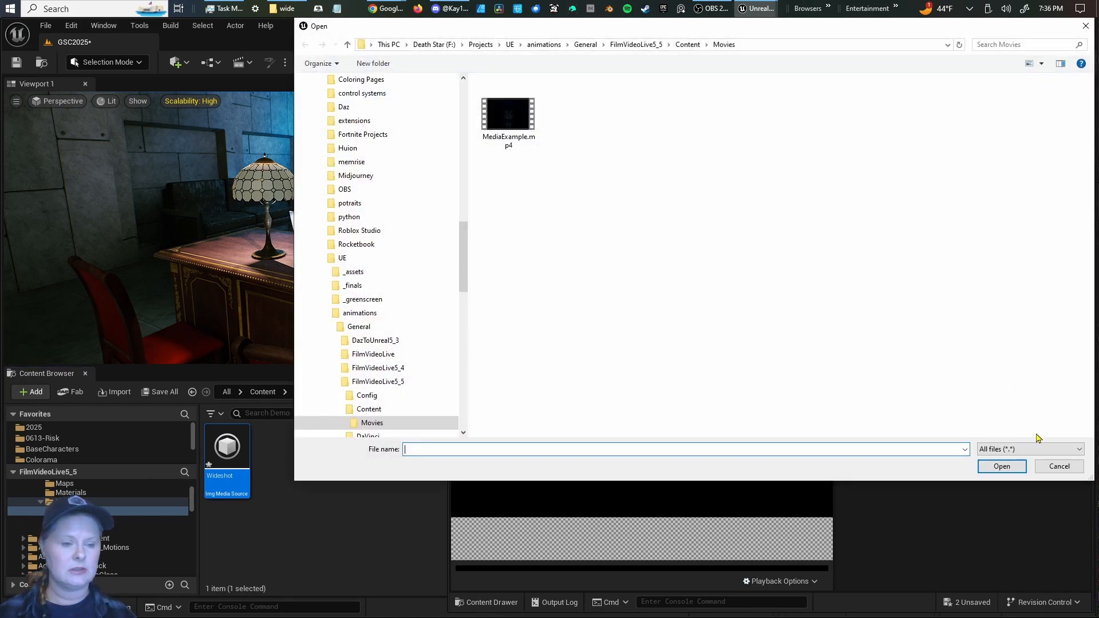
{"action": "left_click", "coordinate": [1057, 466]}
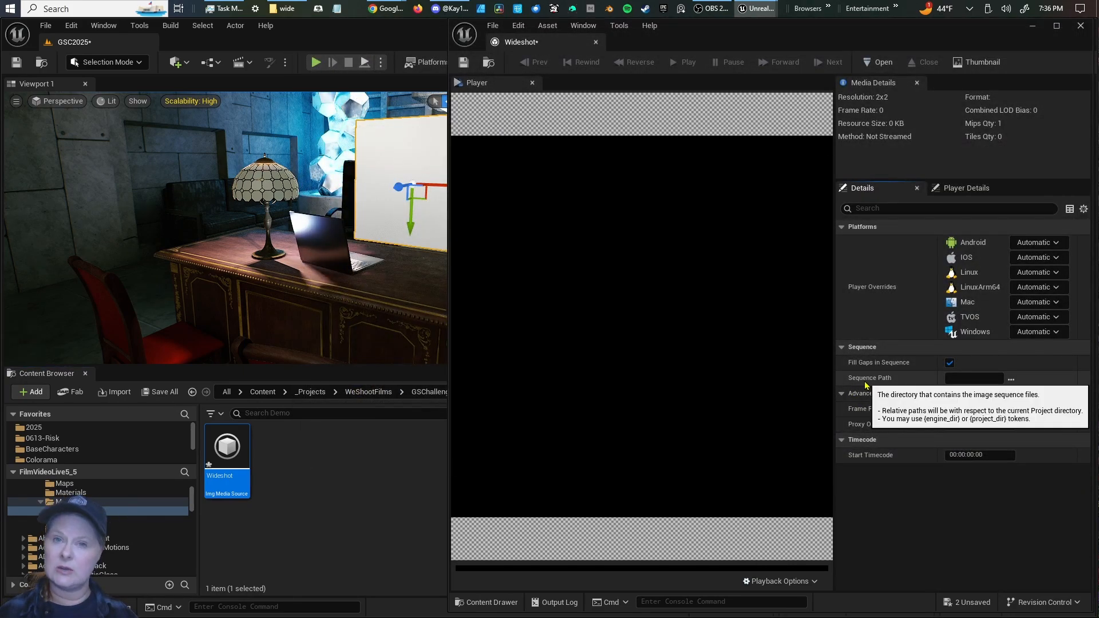
{"action": "left_click", "coordinate": [1011, 380]}
{"action": "left_click", "coordinate": [761, 44]}
{"action": "key", "text": "super+v"}
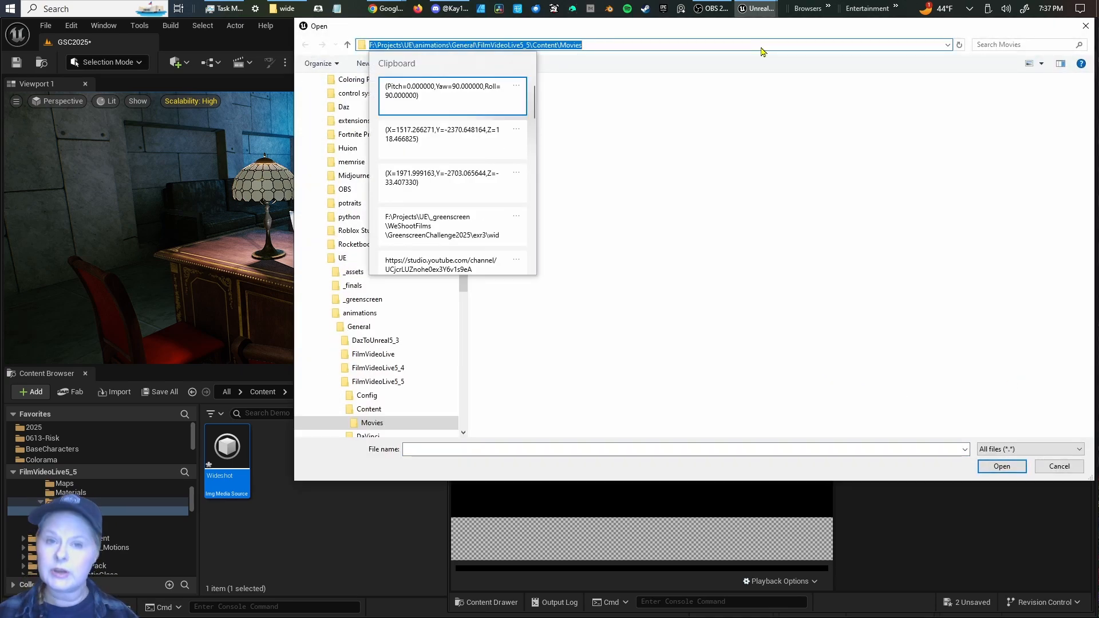
{"action": "left_click", "coordinate": [476, 237]}
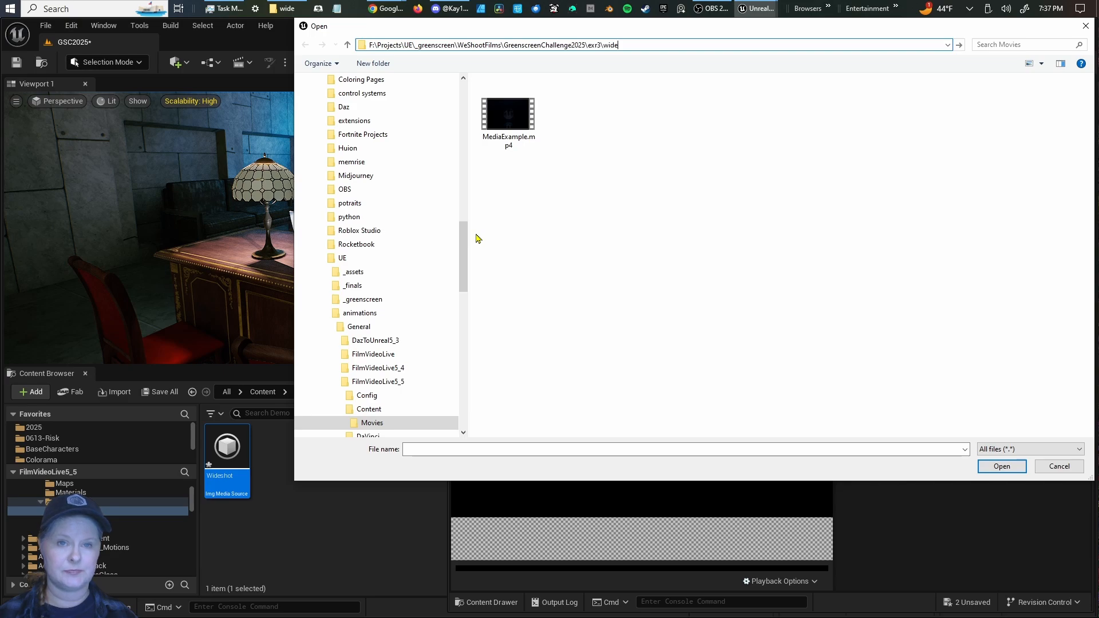
{"action": "key", "text": "Return"}
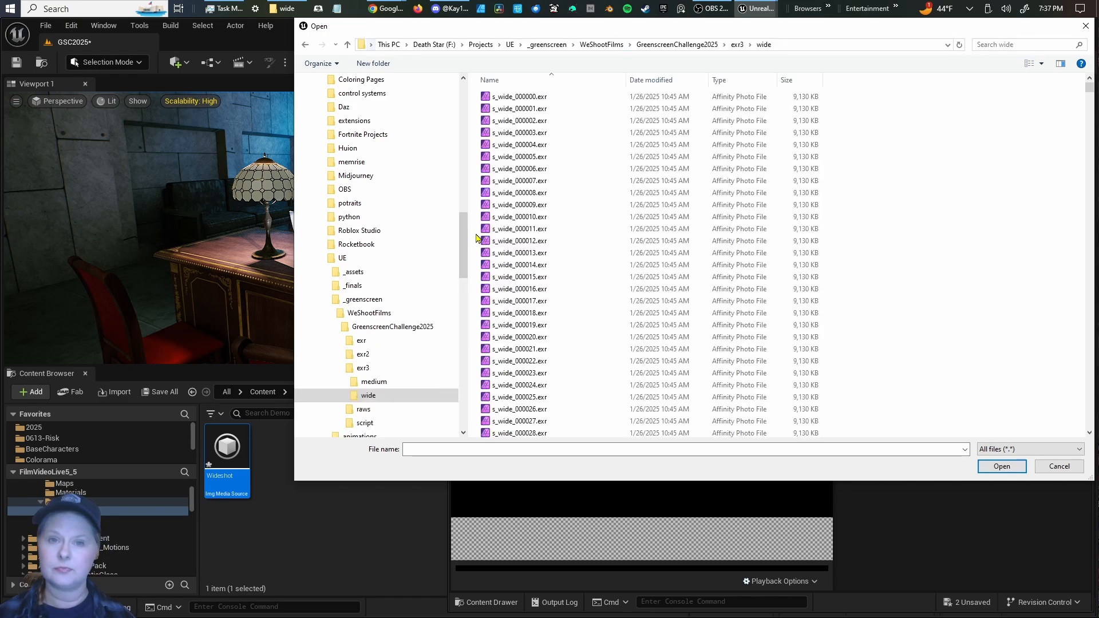
{"action": "left_click", "coordinate": [530, 98]}
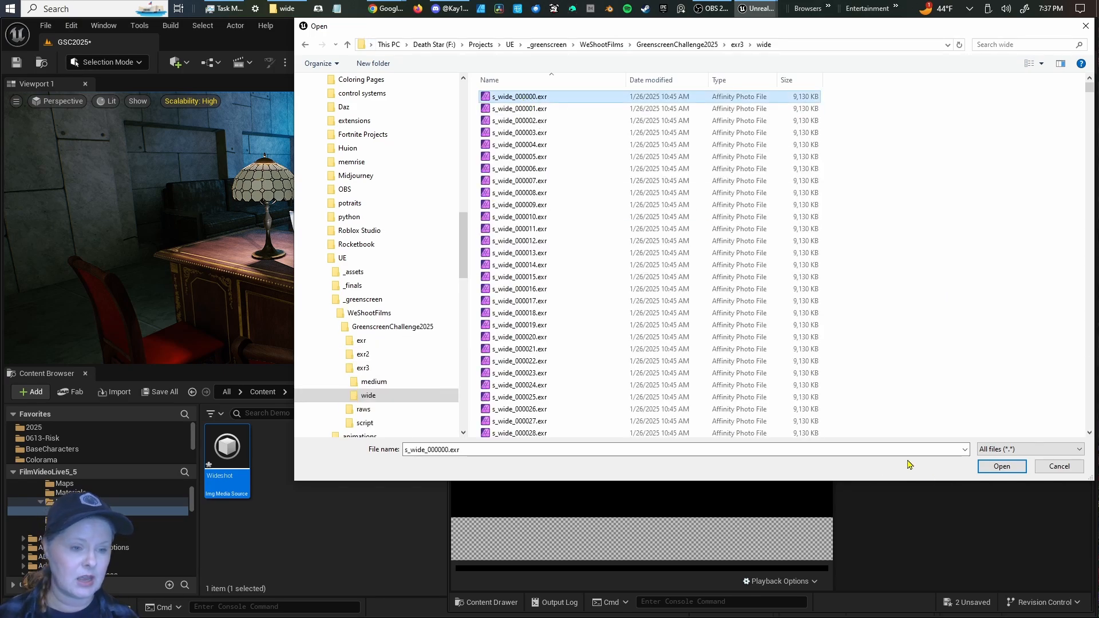
{"action": "left_click", "coordinate": [1000, 467]}
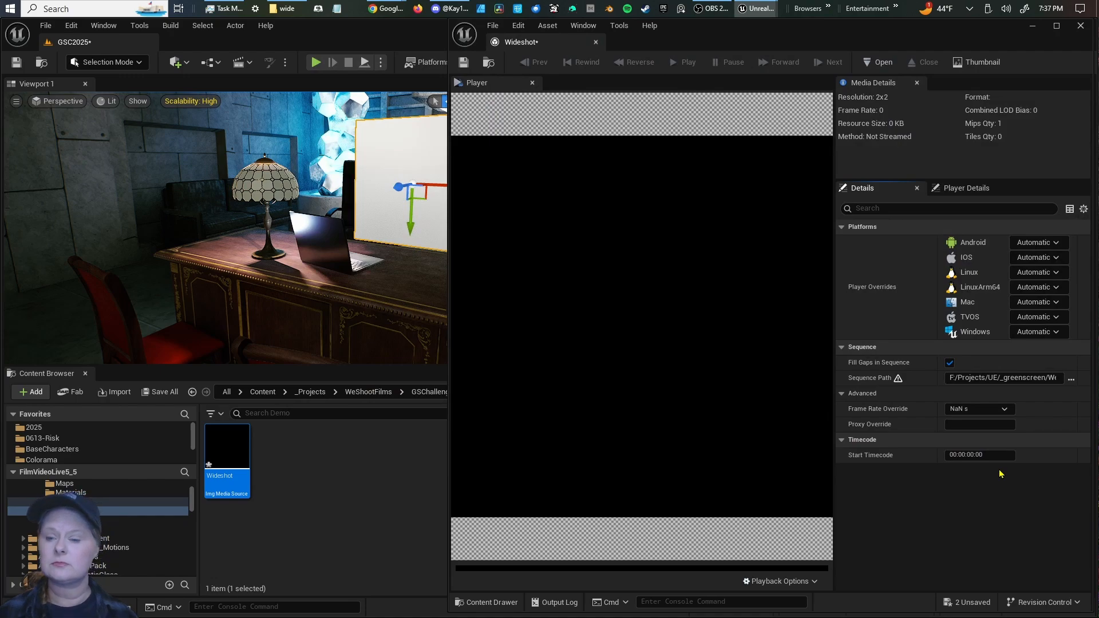
Save the Wideshot media source, close its editor and deselect the asset.
{"action": "left_click", "coordinate": [464, 62]}
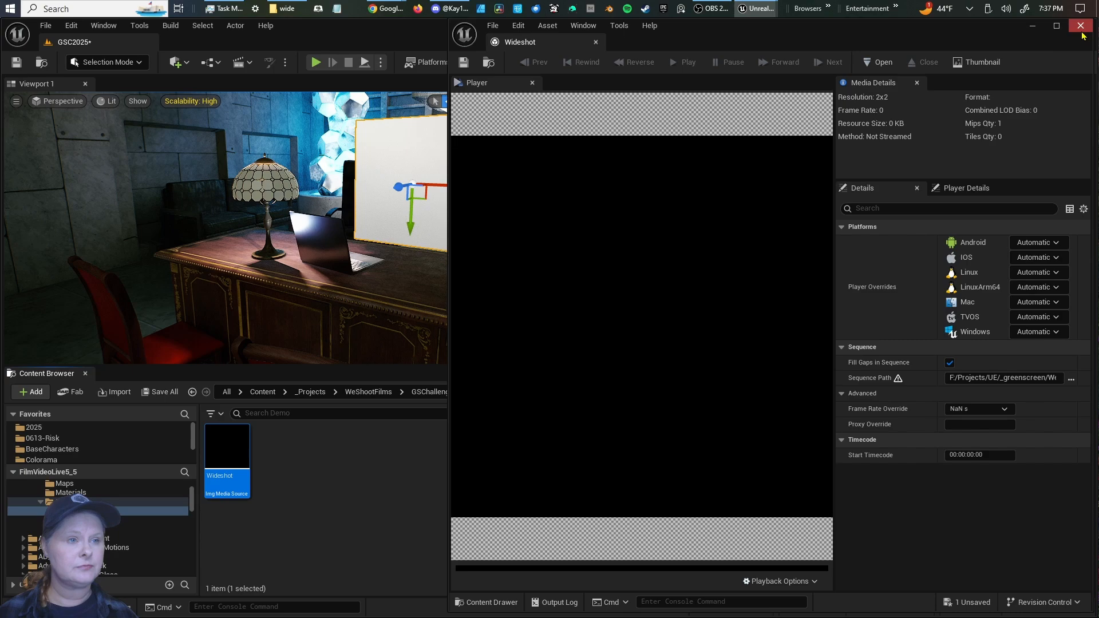
{"action": "left_click", "coordinate": [1081, 29]}
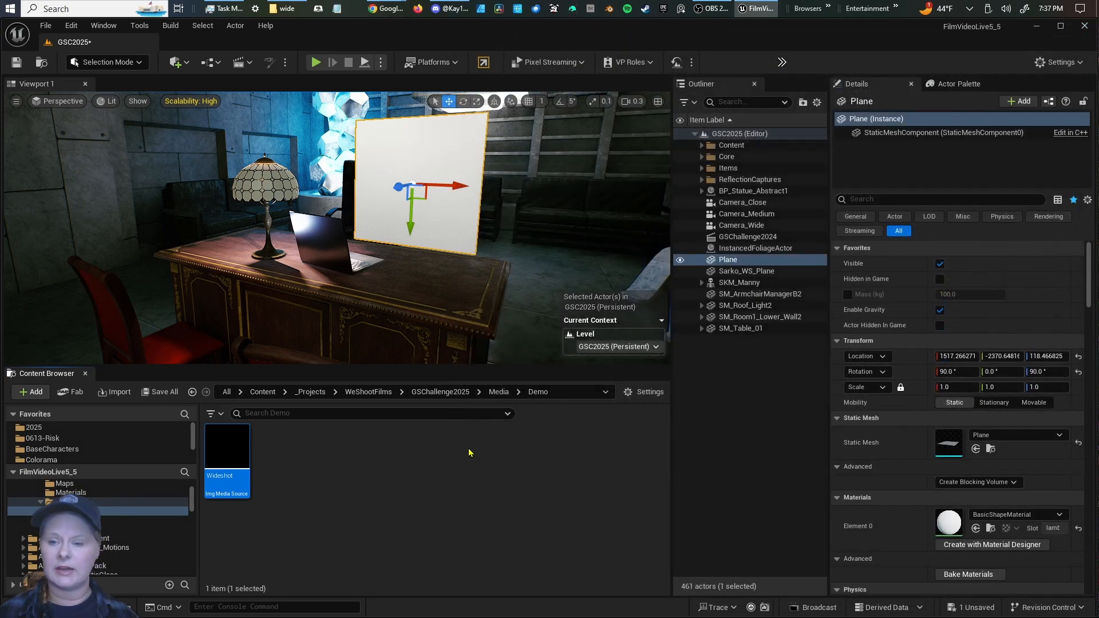
{"action": "left_click", "coordinate": [296, 450]}
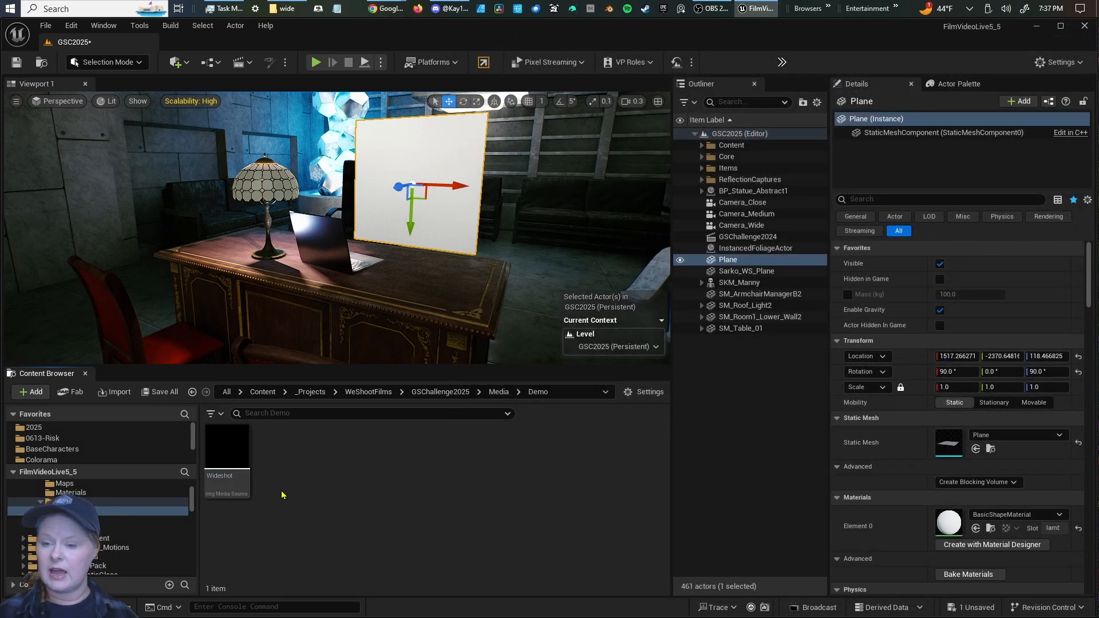
Create a Media Player named Wideshot_Player in the Demo folder, including a video output MediaTexture asset.
{"action": "right_click", "coordinate": [326, 472]}
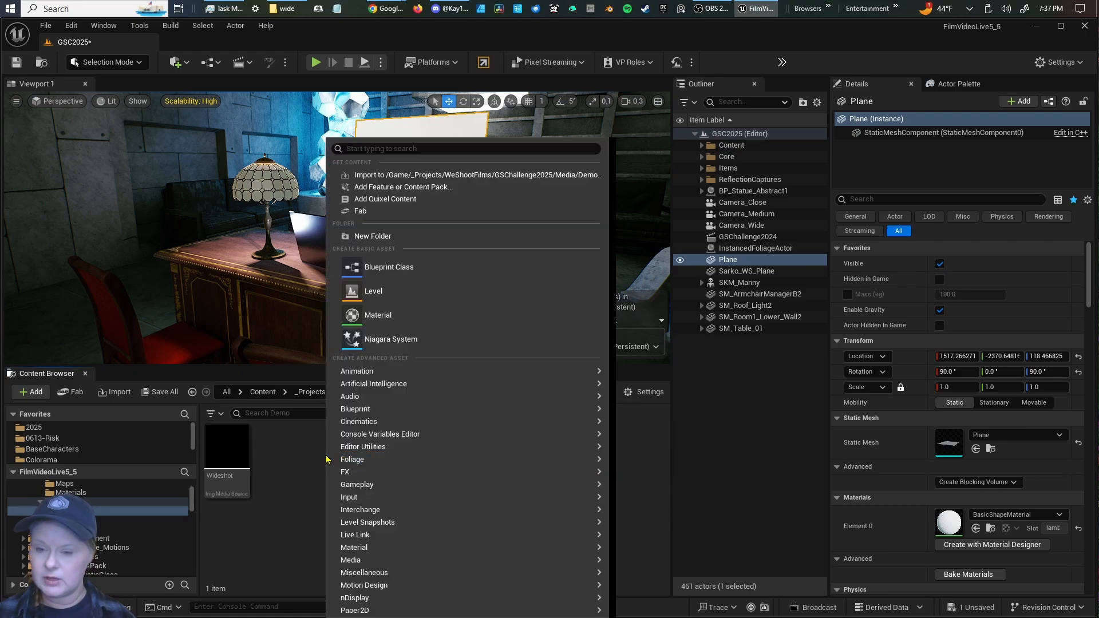
{"action": "mouse_move", "coordinate": [330, 460]}
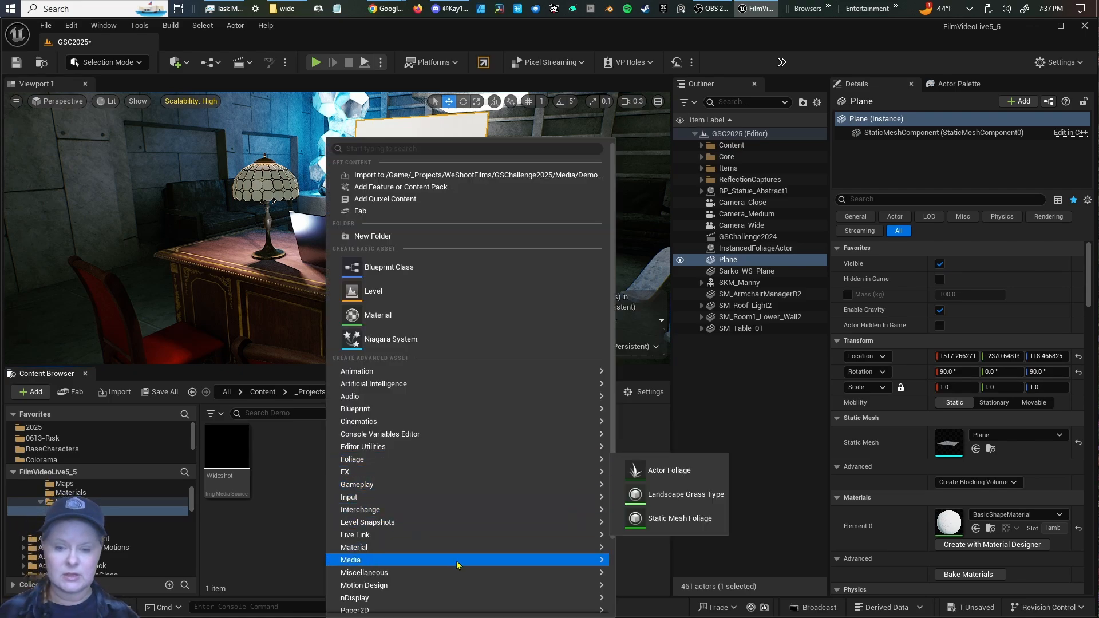
{"action": "mouse_move", "coordinate": [454, 559]}
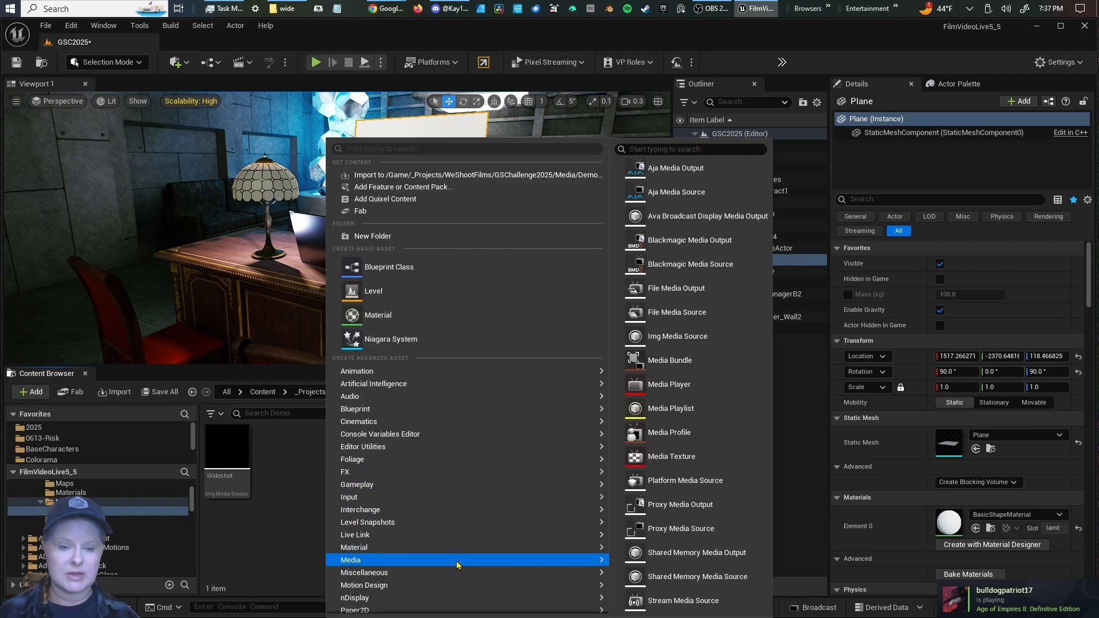
{"action": "left_click", "coordinate": [691, 387]}
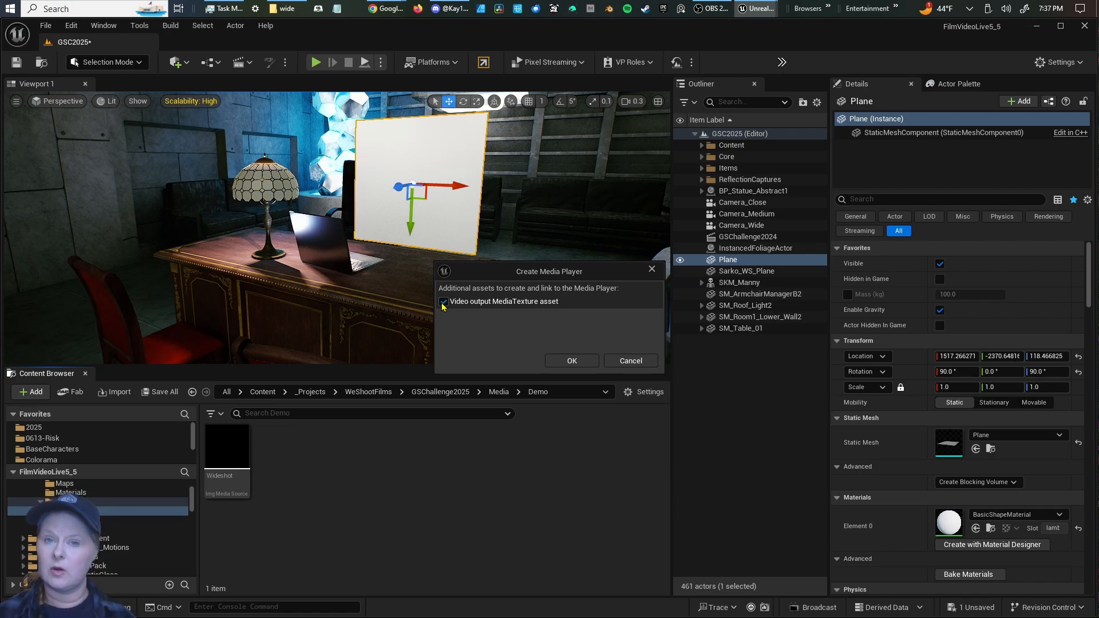
{"action": "left_click", "coordinate": [572, 360]}
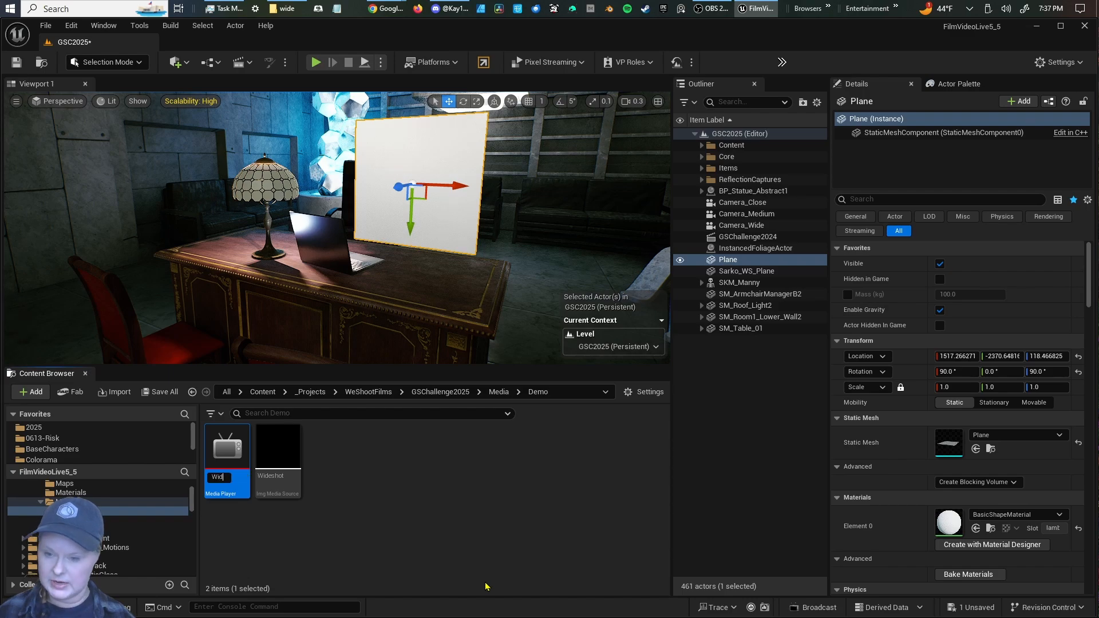
{"action": "type", "text": "Wideshot_"}
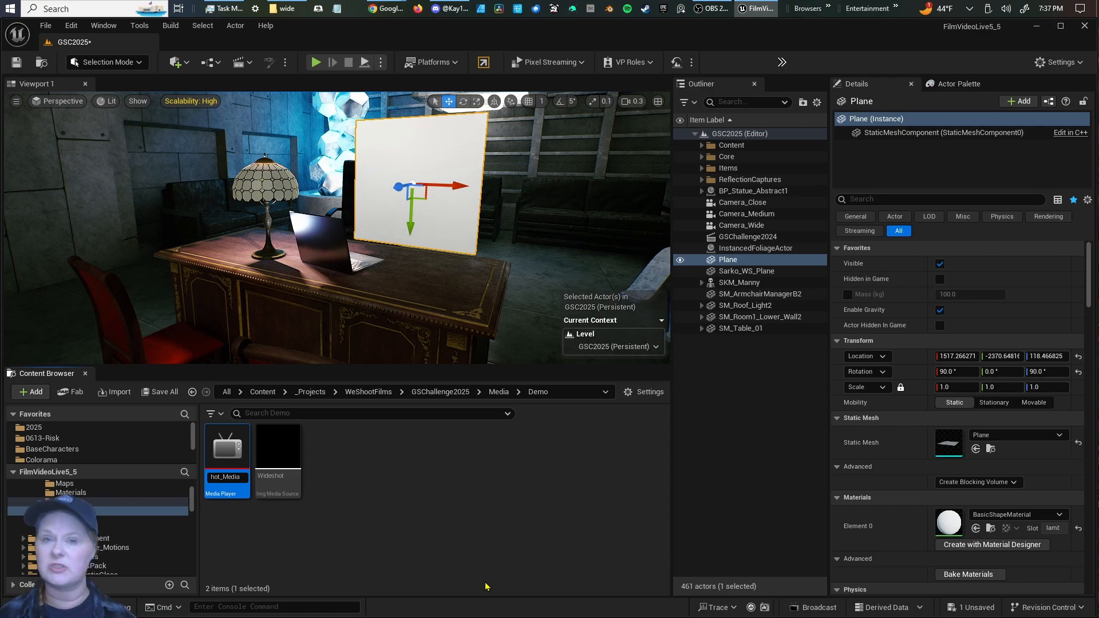
{"action": "key", "text": "Return"}
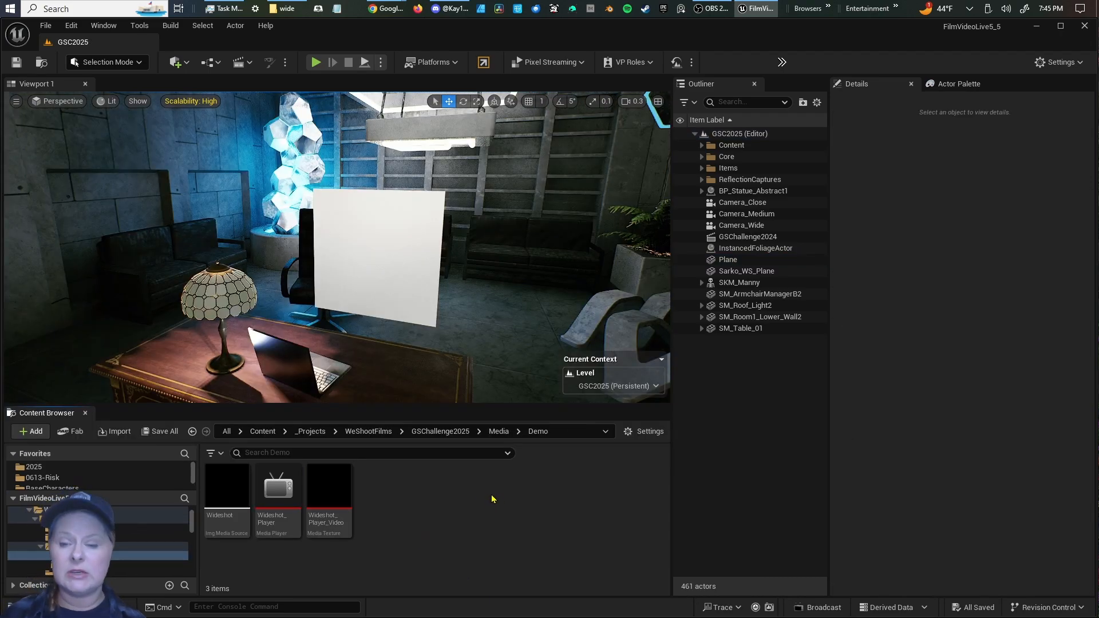
Apply the Wideshot_Player_Video media texture to the white plane behind the desk, then save the level and the generated material.
{"action": "left_click_drag", "start_coordinate": [329, 480], "coordinate": [369, 256]}
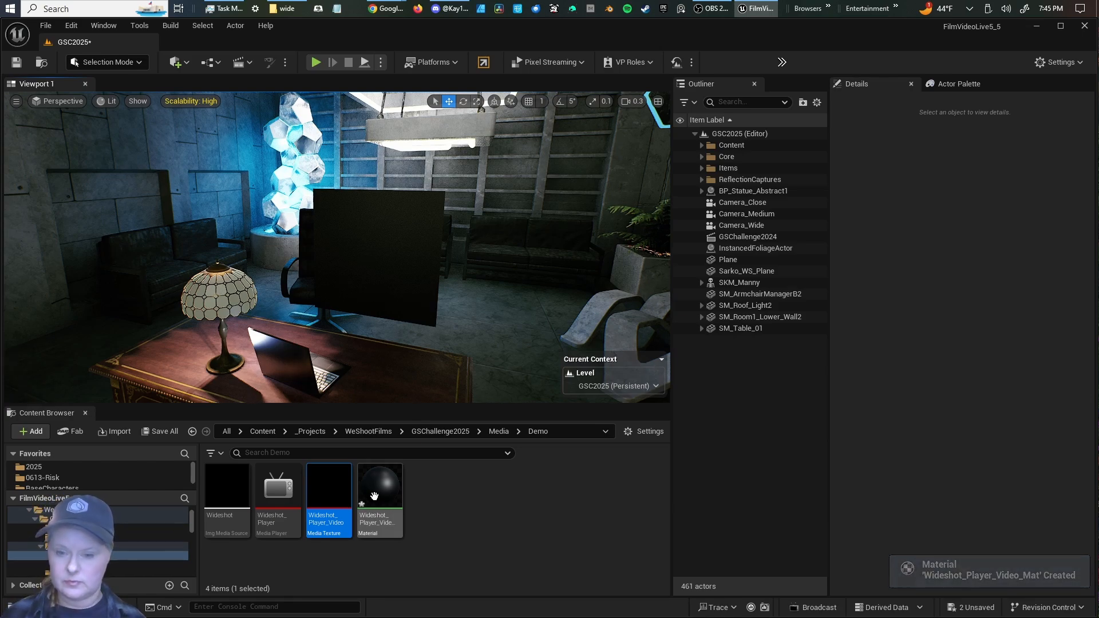
{"action": "left_click", "coordinate": [977, 607]}
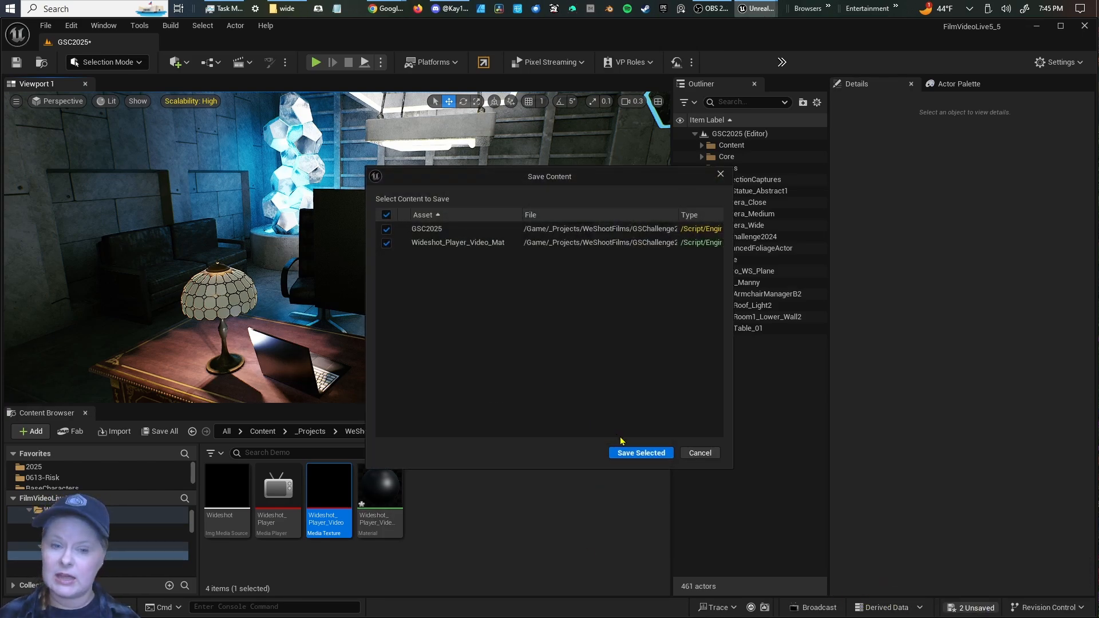
{"action": "left_click", "coordinate": [630, 453]}
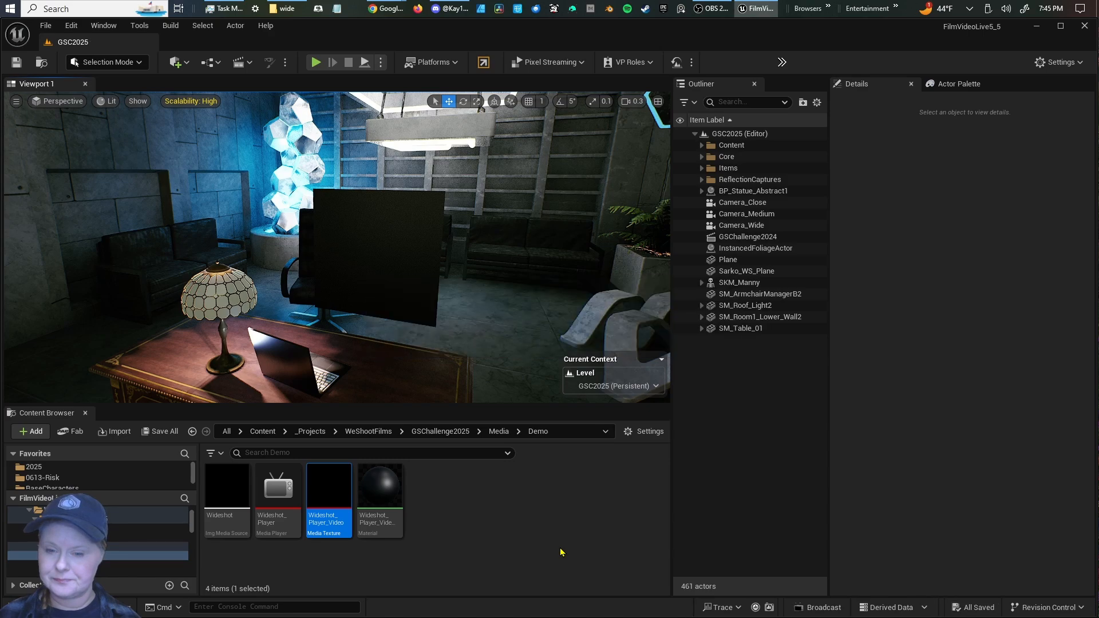
Create a Level Sequence named Wideshot_Seq in the Demo folder and save it.
{"action": "right_click", "coordinate": [446, 485]}
{"action": "mouse_move", "coordinate": [447, 484]}
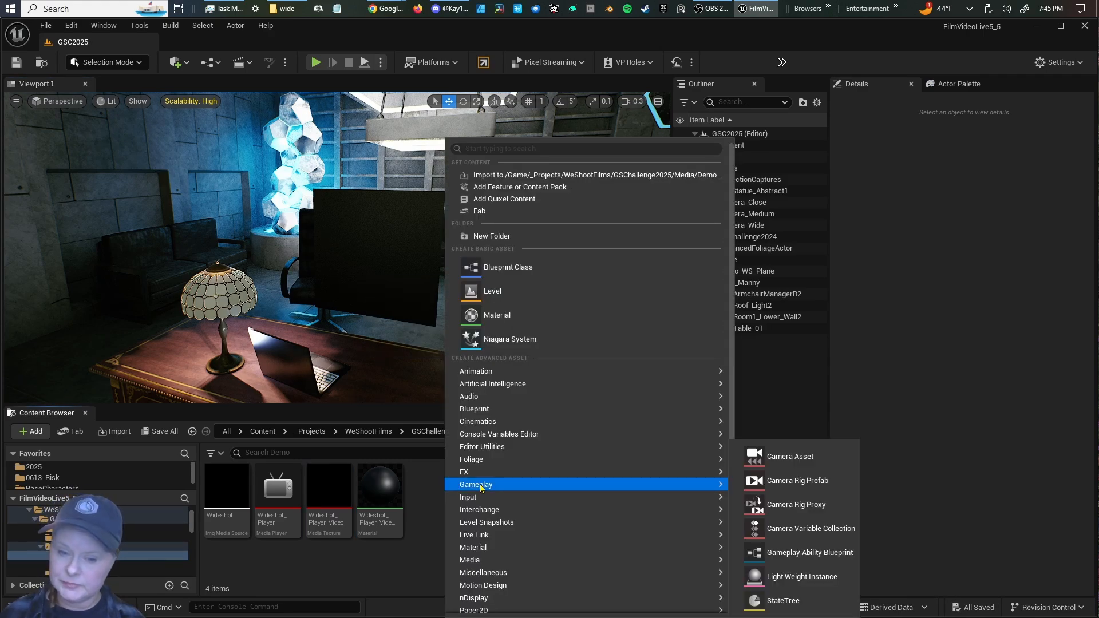
{"action": "mouse_move", "coordinate": [625, 428]}
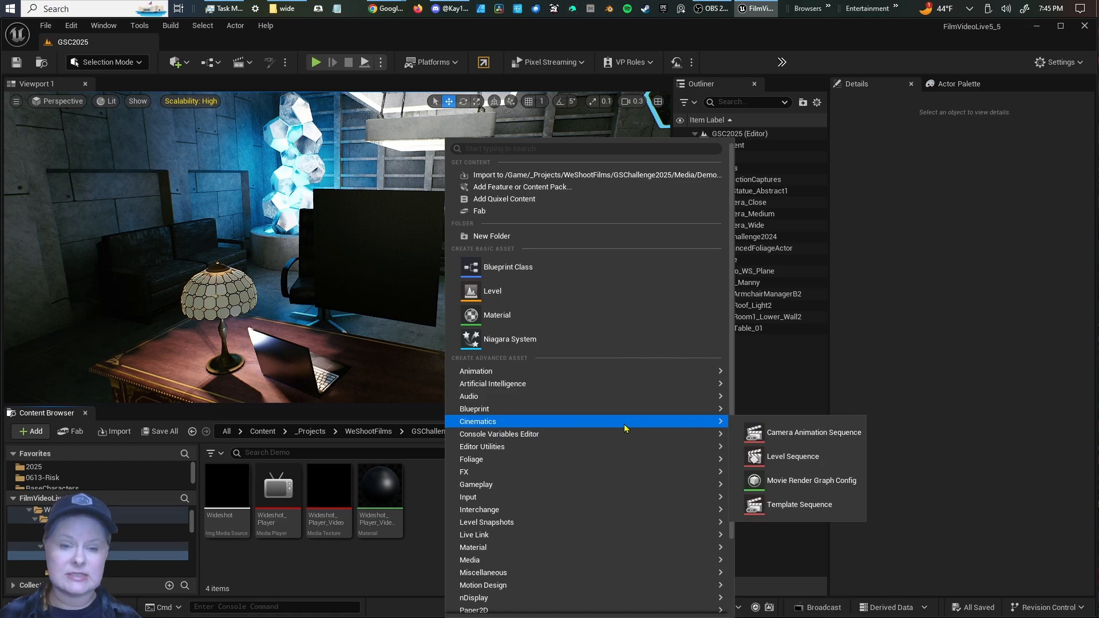
{"action": "left_click", "coordinate": [834, 464]}
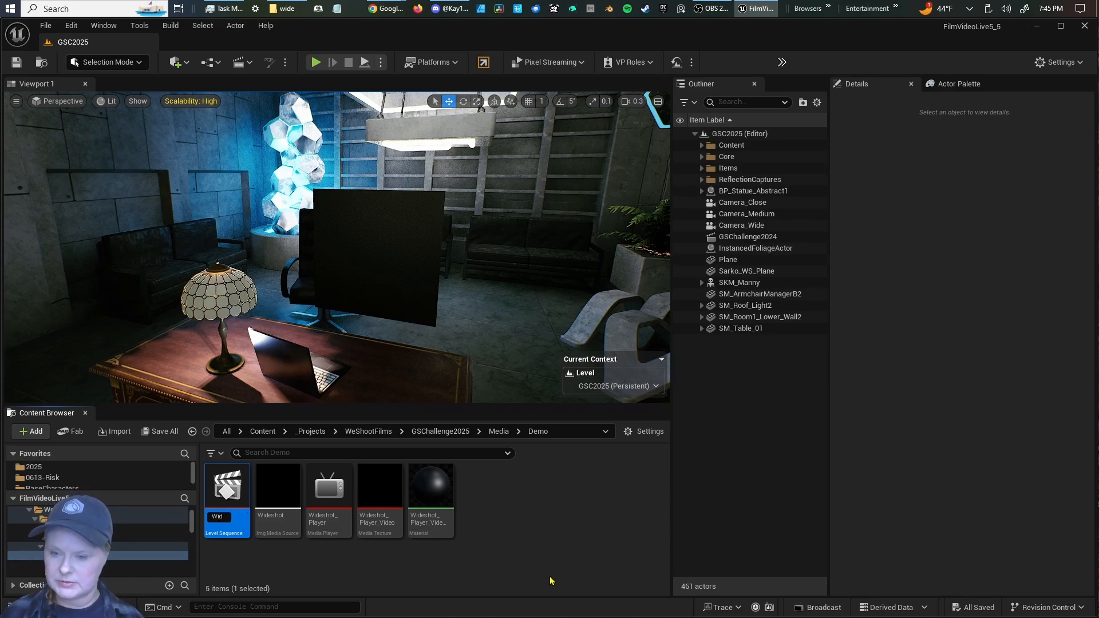
{"action": "type", "text": "Wideshot_"}
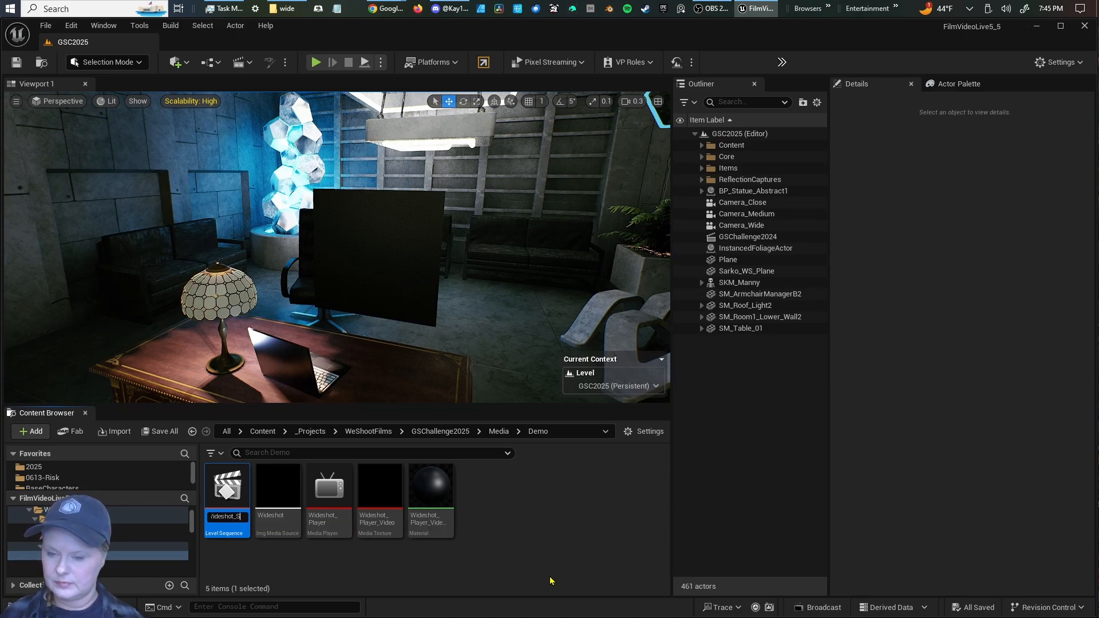
{"action": "type", "text": "Seq"}
{"action": "key", "text": "Return"}
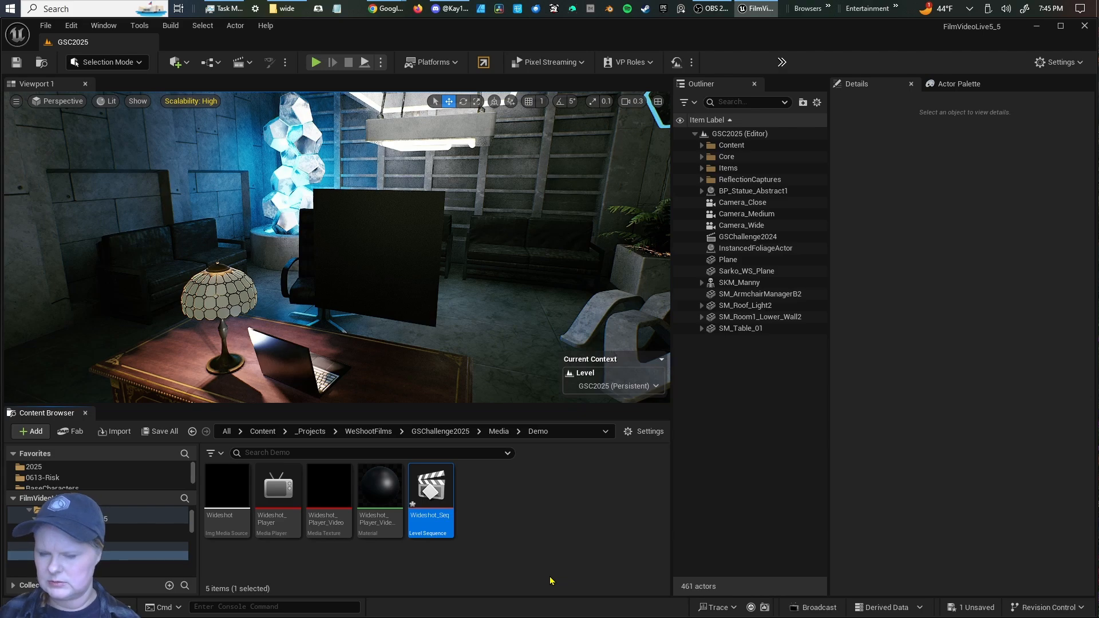
{"action": "left_click", "coordinate": [972, 608]}
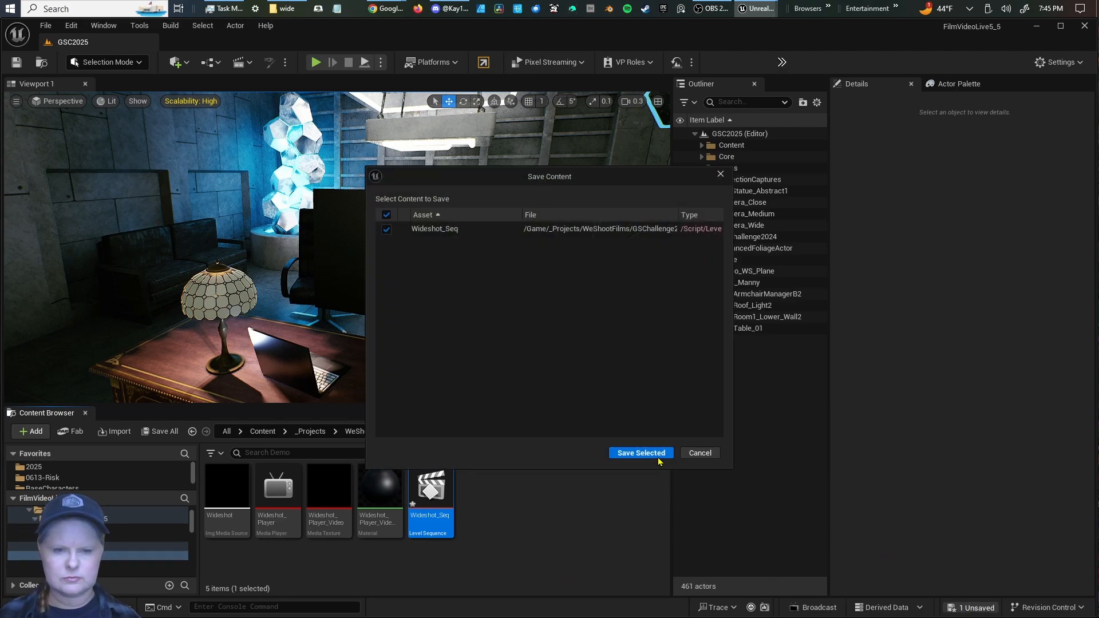
{"action": "left_click", "coordinate": [641, 453]}
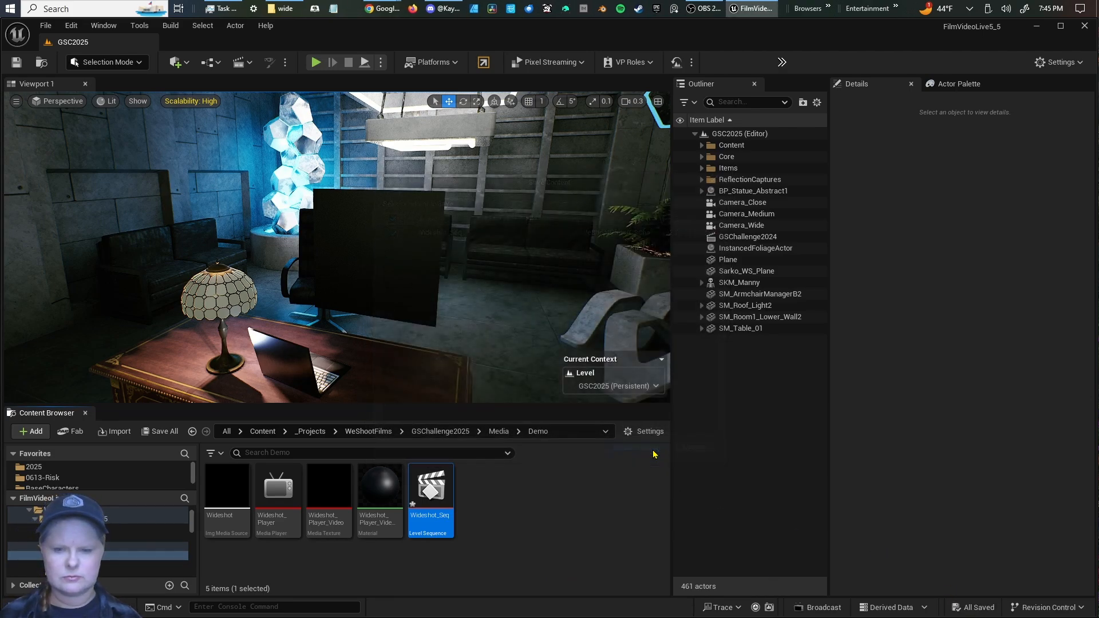
Open Wideshot_Seq, add the Camera_Wide actor to it, and stop piloting the camera to return to a free view of the desk.
{"action": "double_click", "coordinate": [436, 492]}
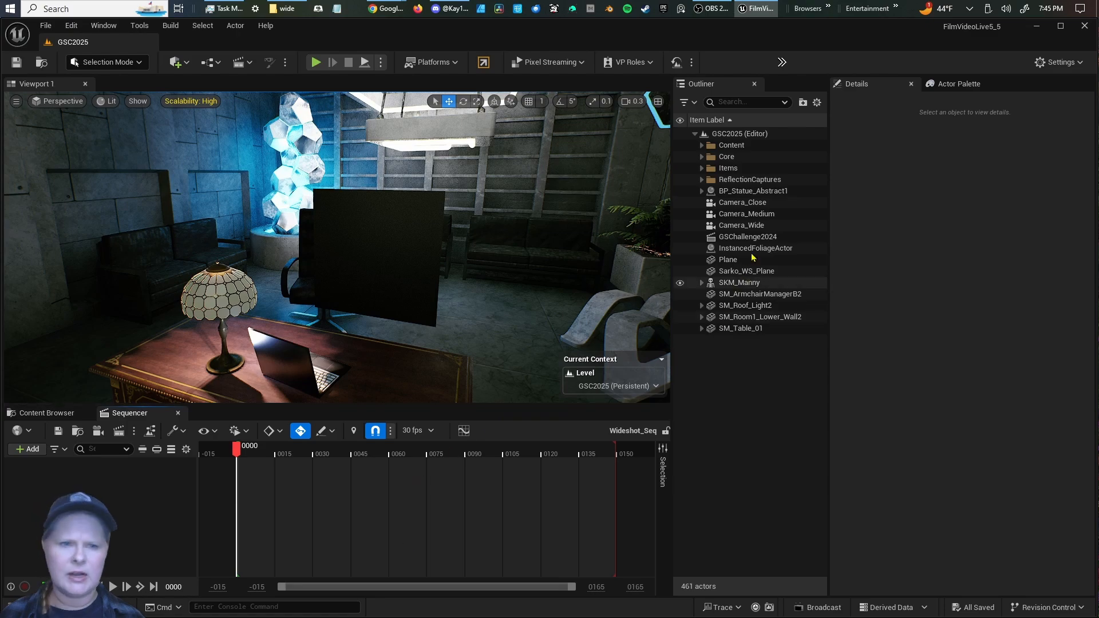
{"action": "left_click", "coordinate": [770, 226]}
{"action": "left_click_drag", "start_coordinate": [770, 226], "coordinate": [133, 489]}
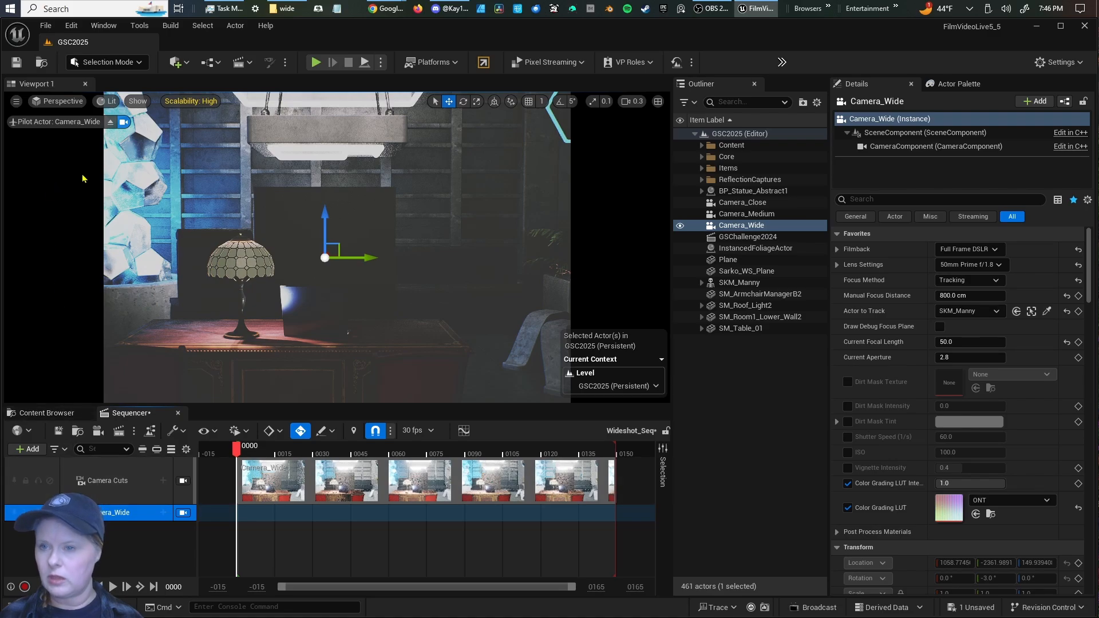
{"action": "left_click", "coordinate": [111, 122]}
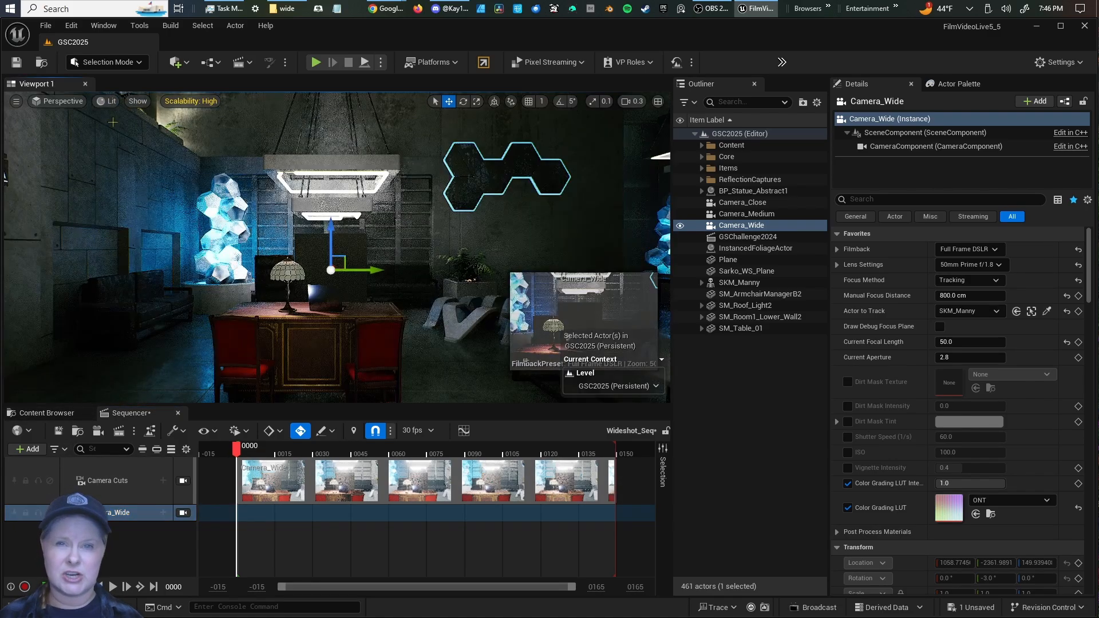
{"action": "right_click_drag", "start_coordinate": [113, 122], "coordinate": [116, 150]}
{"action": "key", "text": "w"}
{"action": "key", "text": "w"}
{"action": "key", "text": "e"}
{"action": "key", "text": "s"}
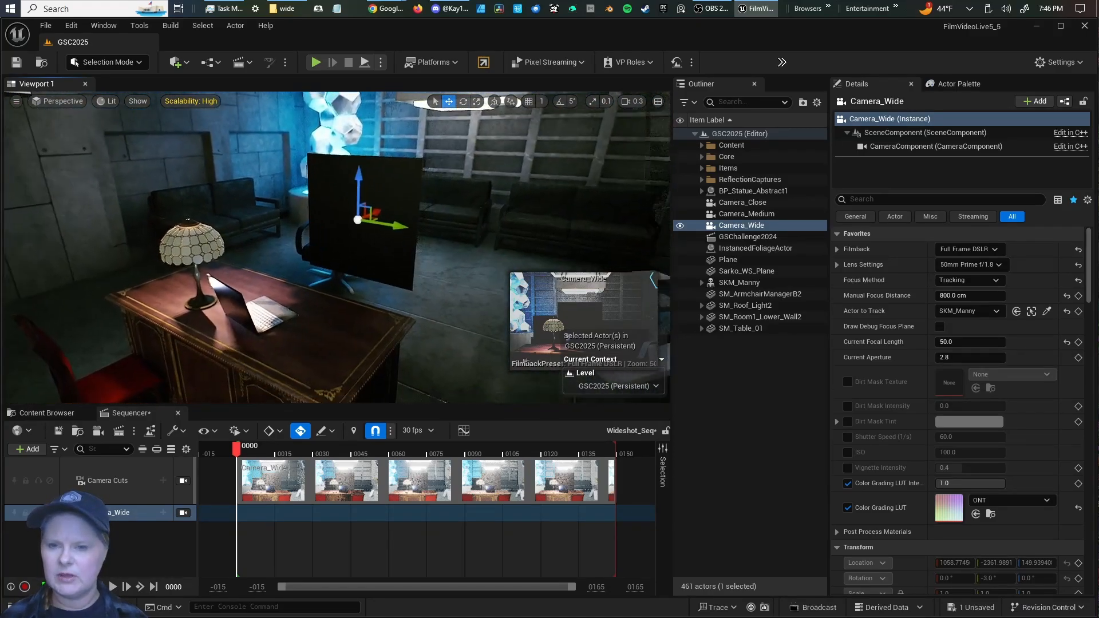
{"action": "mouse_move", "coordinate": [441, 229]}
{"action": "right_mouse_down"}
{"action": "mouse_move", "coordinate": [421, 230]}
{"action": "mouse_move", "coordinate": [441, 219]}
{"action": "right_mouse_up"}
{"action": "key", "text": "w"}
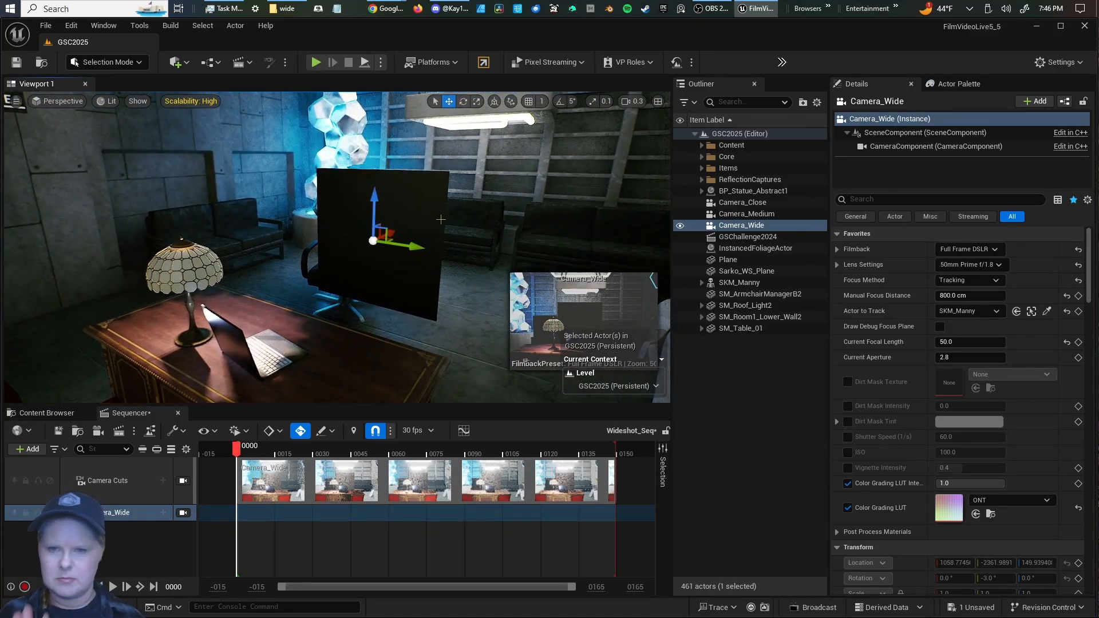
{"action": "left_click", "coordinate": [743, 444]}
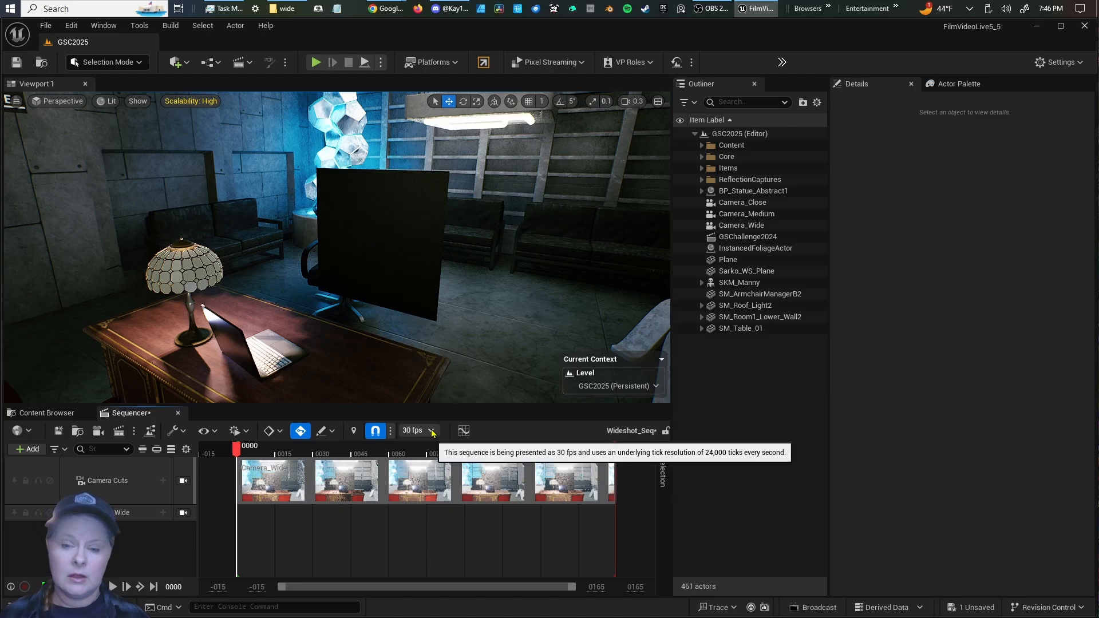
Set the Wideshot_Seq display rate to 59.94 fps (NTSC/60) from the incompatible rates.
{"action": "left_click", "coordinate": [431, 431]}
{"action": "mouse_move", "coordinate": [496, 350]}
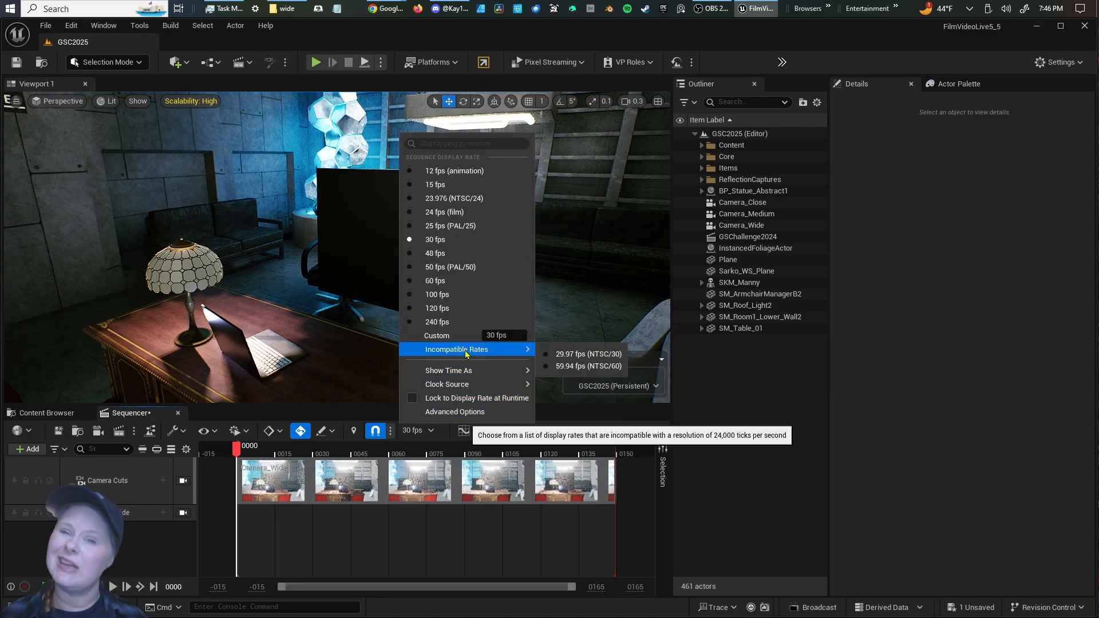
{"action": "left_click", "coordinate": [597, 368]}
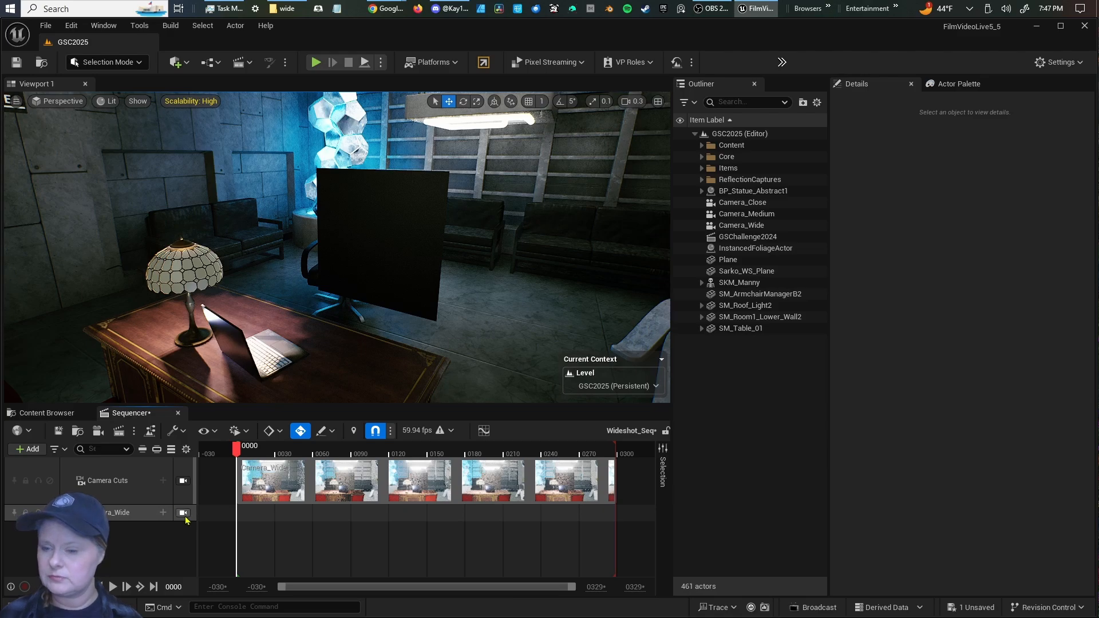
Add a Media Track to the sequence and place the Wideshot Img Media Source on it.
{"action": "right_click", "coordinate": [96, 538]}
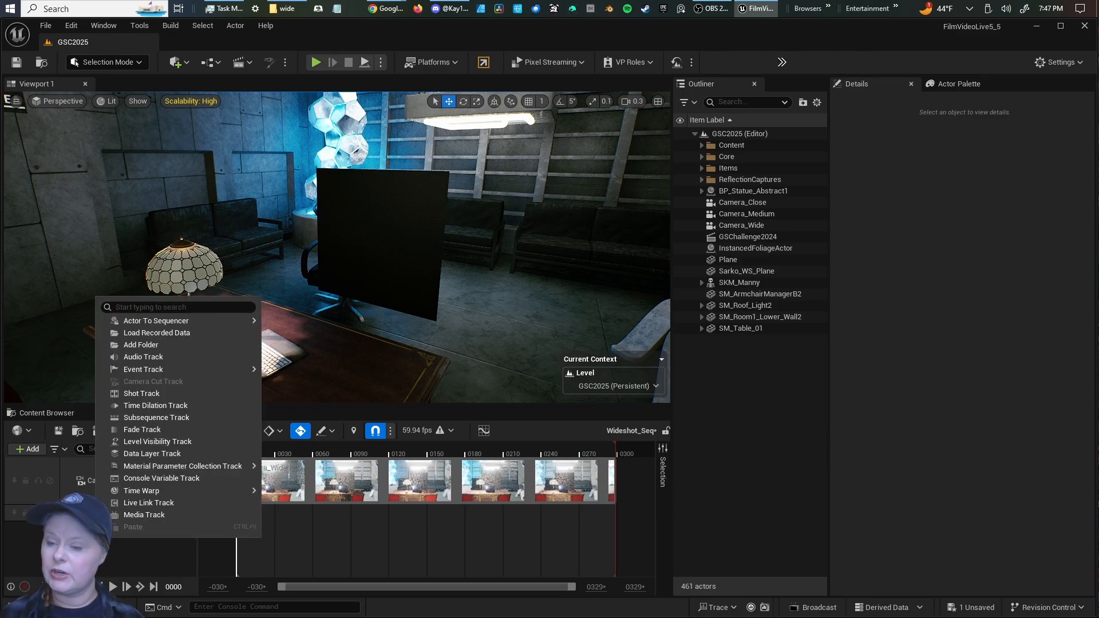
{"action": "left_click", "coordinate": [173, 521]}
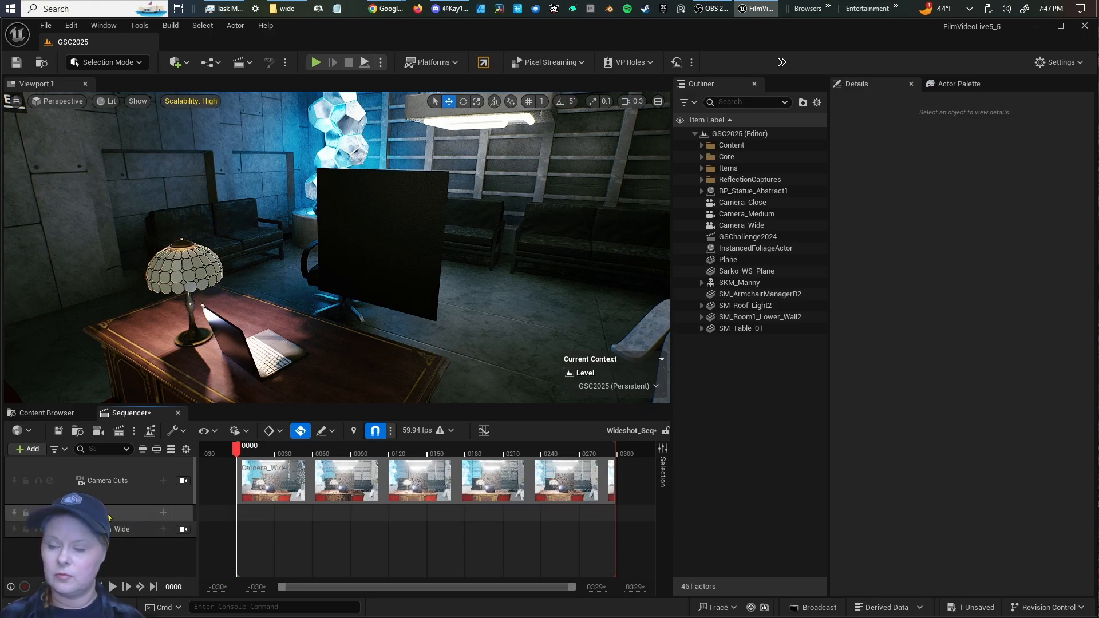
{"action": "left_click", "coordinate": [163, 513]}
{"action": "mouse_move", "coordinate": [228, 534]}
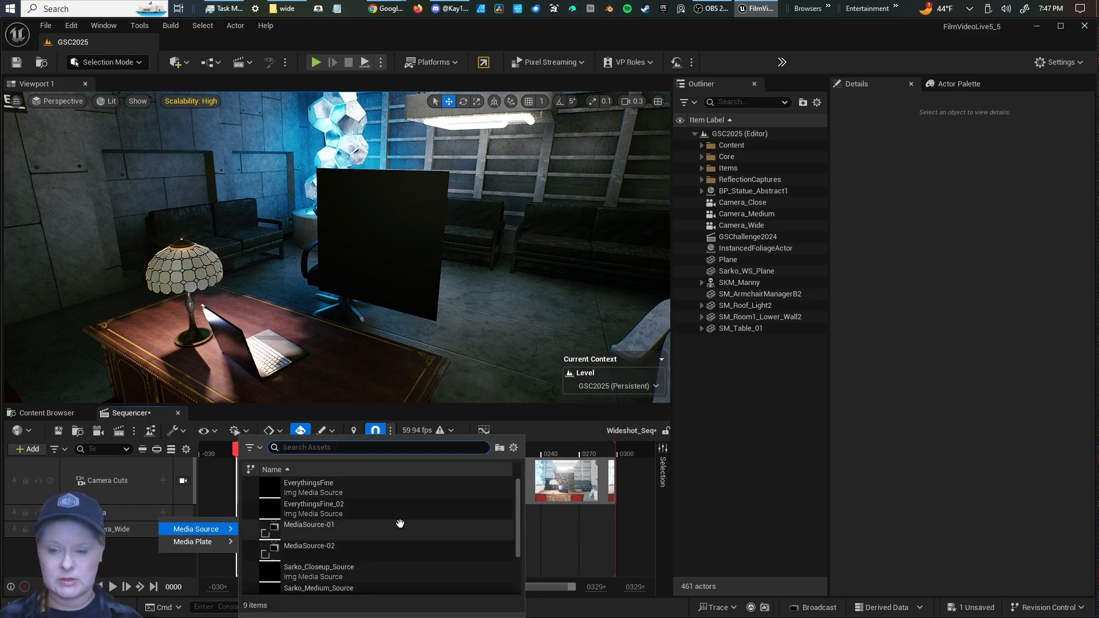
{"action": "scroll", "coordinate": [404, 524], "scroll_direction": "down", "scroll_amount": 3}
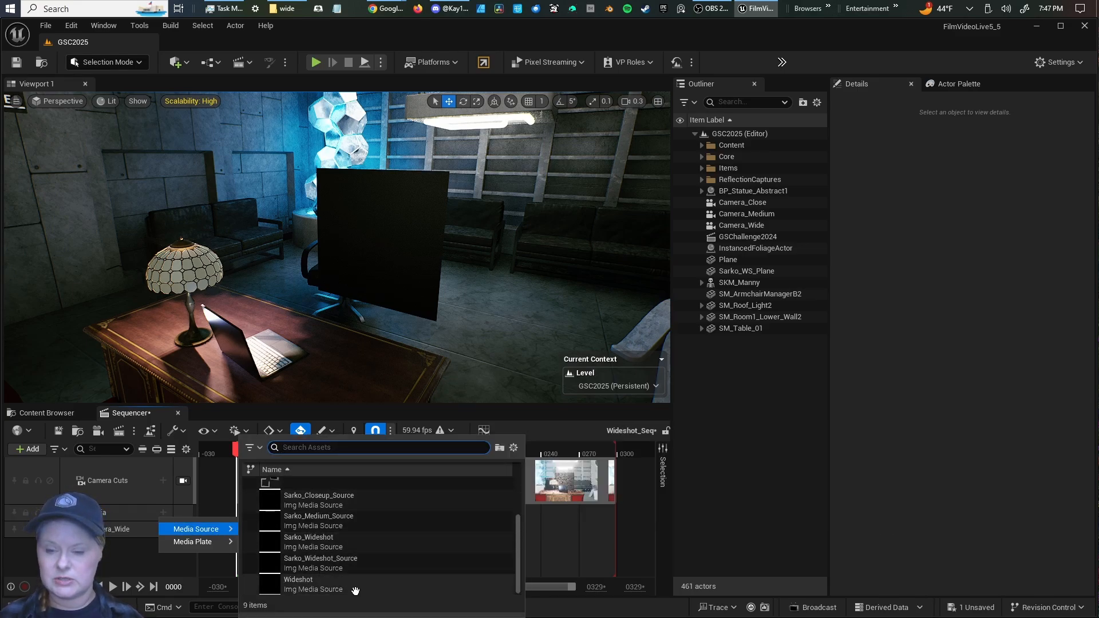
{"action": "left_click", "coordinate": [351, 587]}
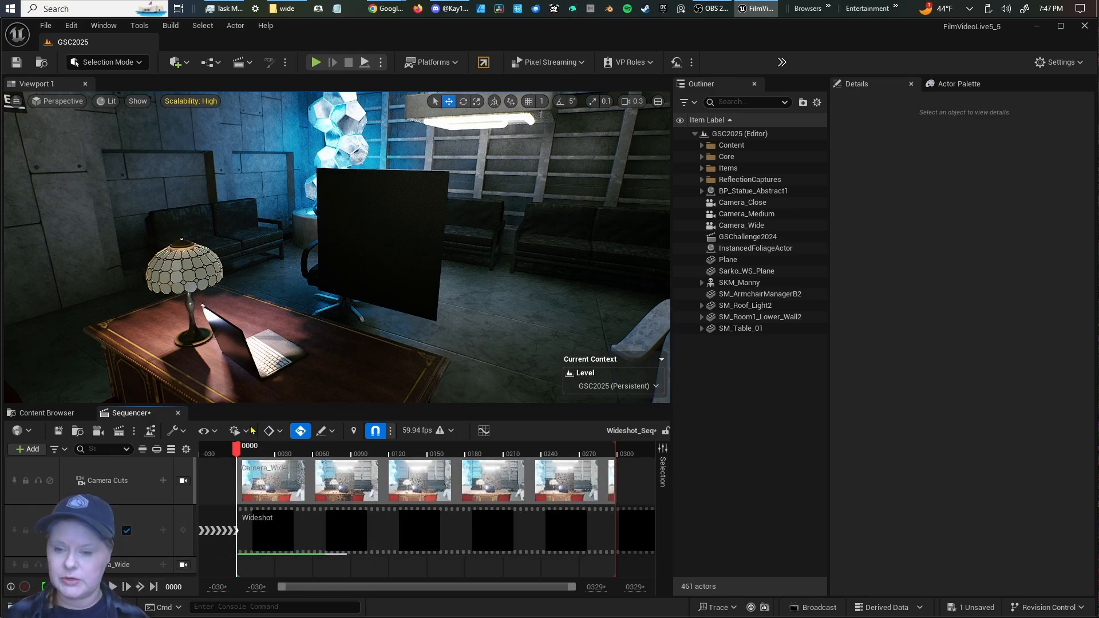
Set the Wideshot media section's Media Texture to Wideshot_Player_Video.
{"action": "left_click", "coordinate": [347, 528]}
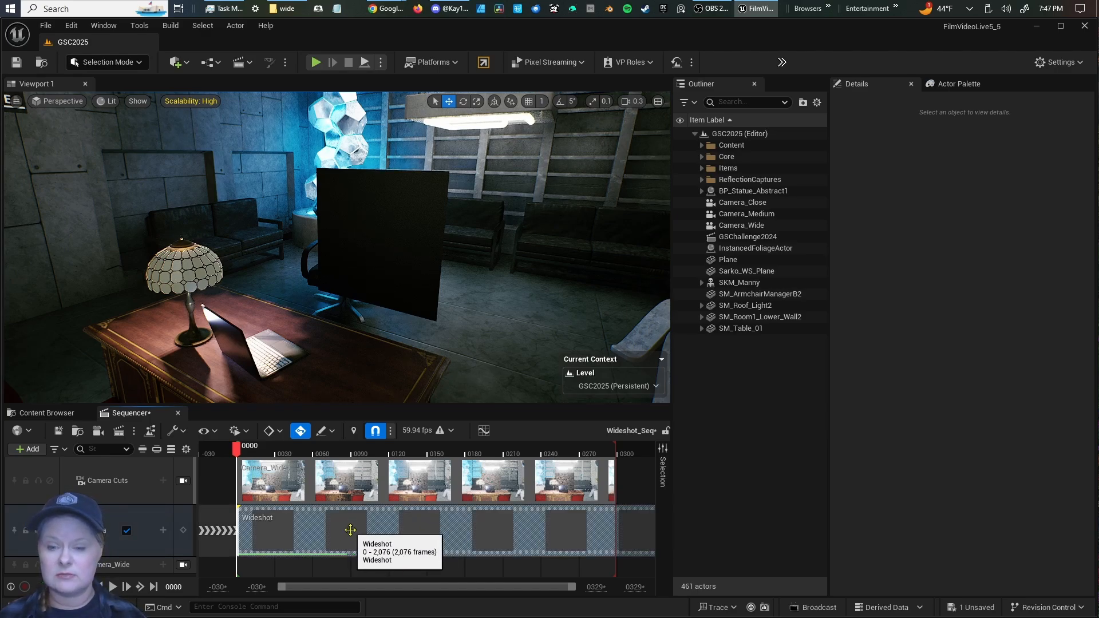
{"action": "right_click", "coordinate": [350, 530]}
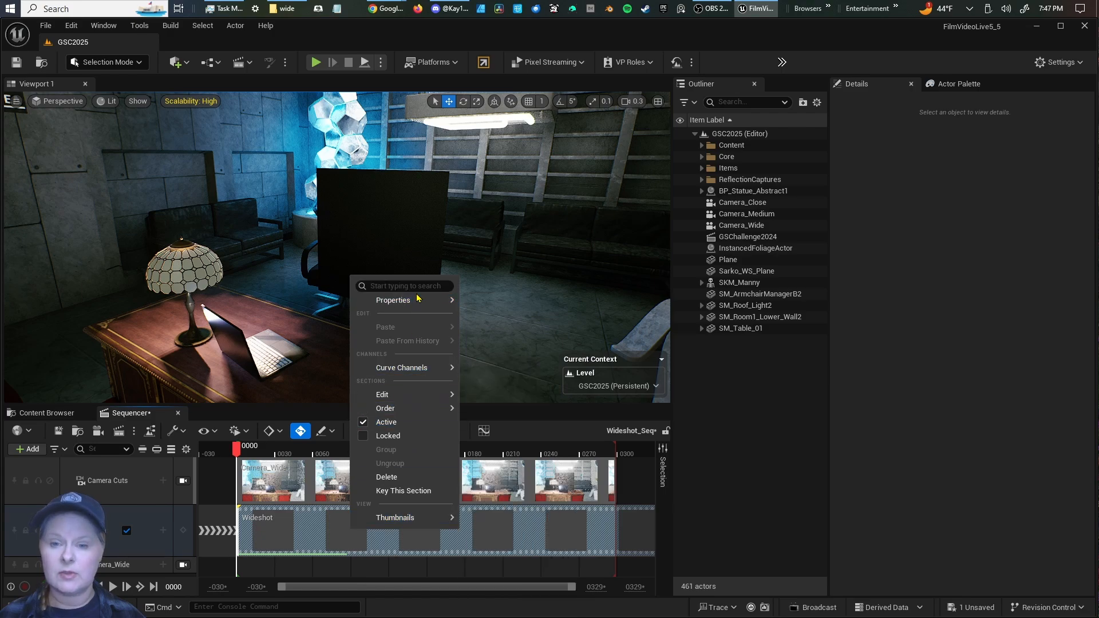
{"action": "mouse_move", "coordinate": [417, 305]}
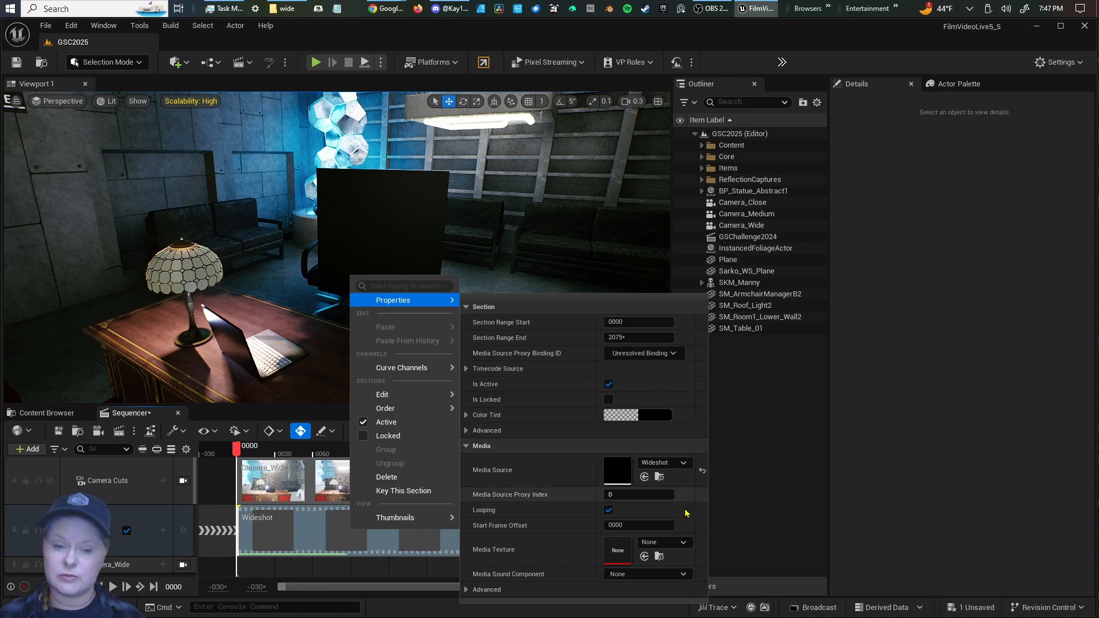
{"action": "left_click", "coordinate": [684, 542]}
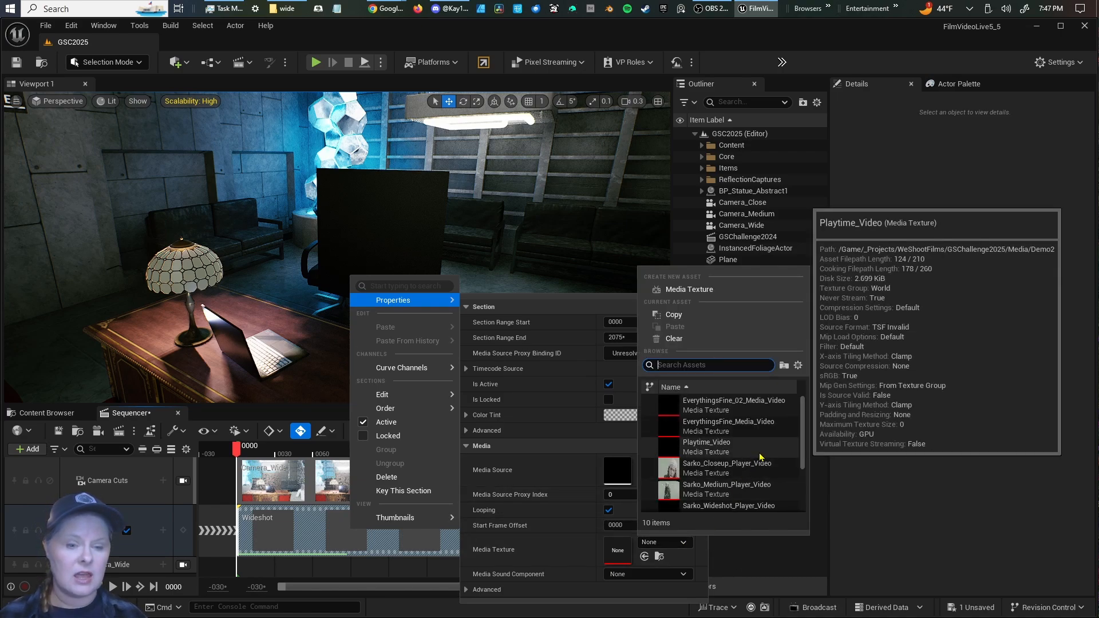
{"action": "scroll", "coordinate": [760, 458], "scroll_direction": "down", "scroll_amount": 2}
{"action": "scroll", "coordinate": [755, 492], "scroll_direction": "down", "scroll_amount": 2}
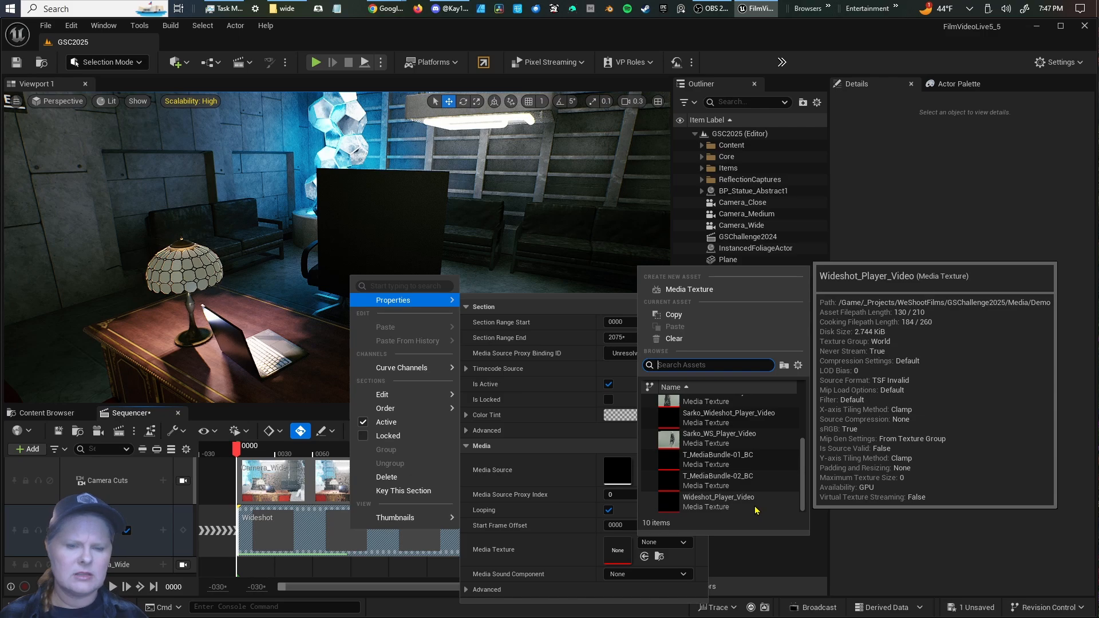
{"action": "left_click", "coordinate": [751, 505]}
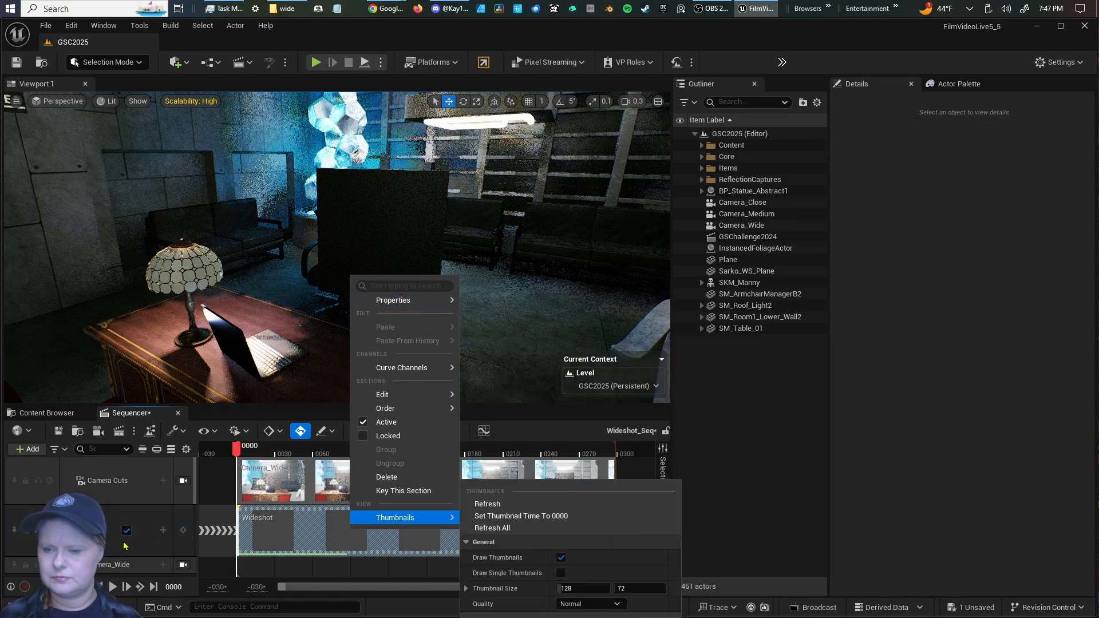
{"action": "left_click", "coordinate": [145, 545]}
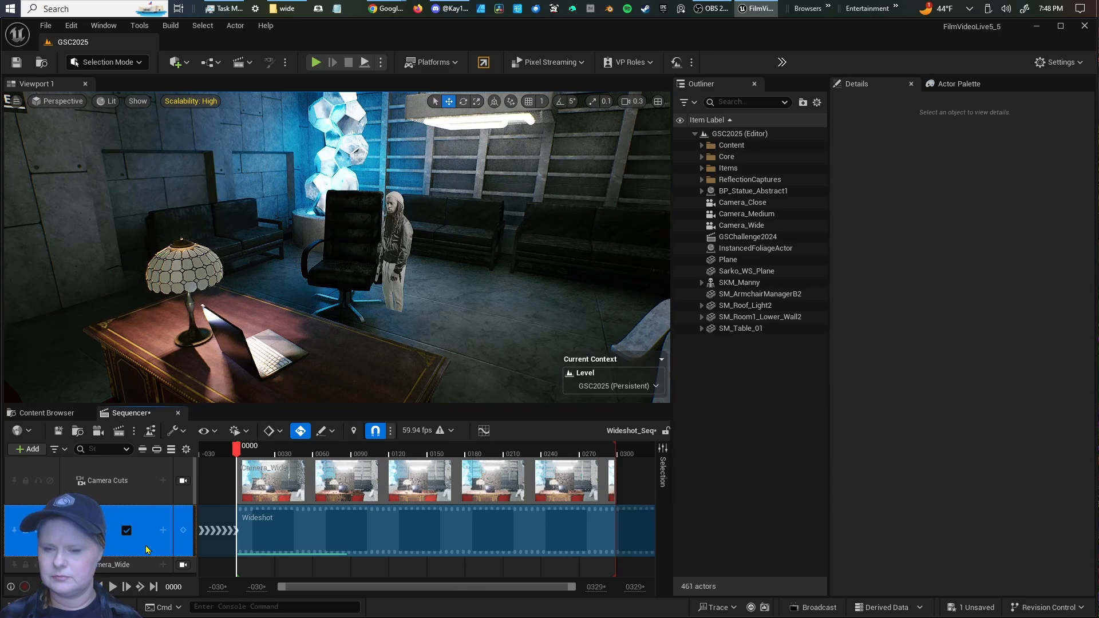
{"action": "left_click", "coordinate": [720, 433]}
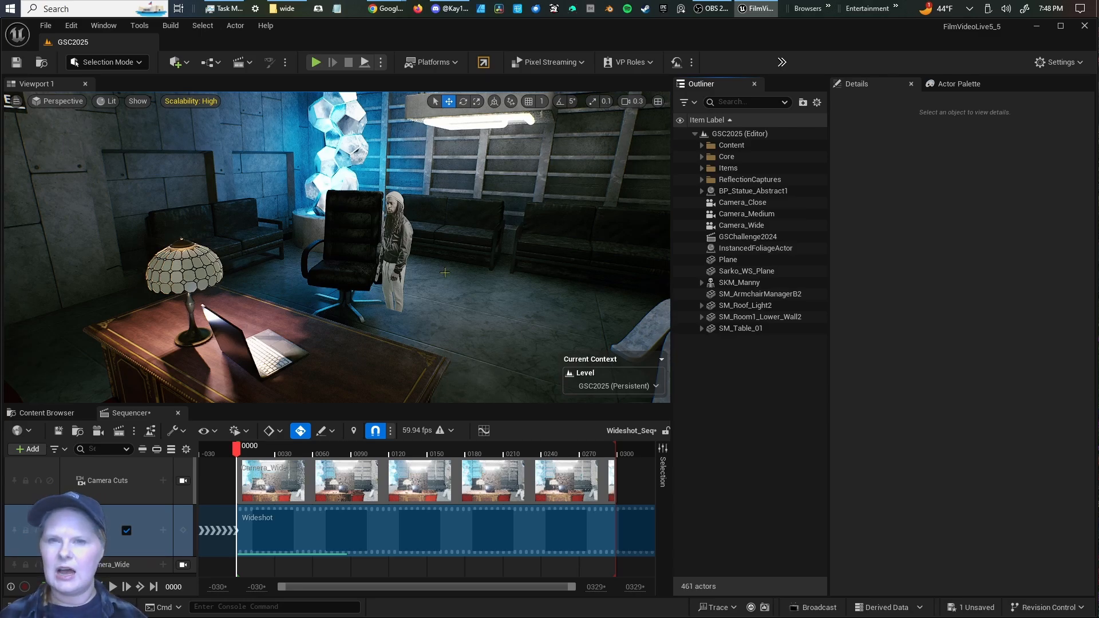
Turn off game view and select the SKM_Manny mannequin beside the desk to check its Hidden in Game setting.
{"action": "right_click_drag", "start_coordinate": [451, 270], "coordinate": [492, 270]}
{"action": "key", "text": "g"}
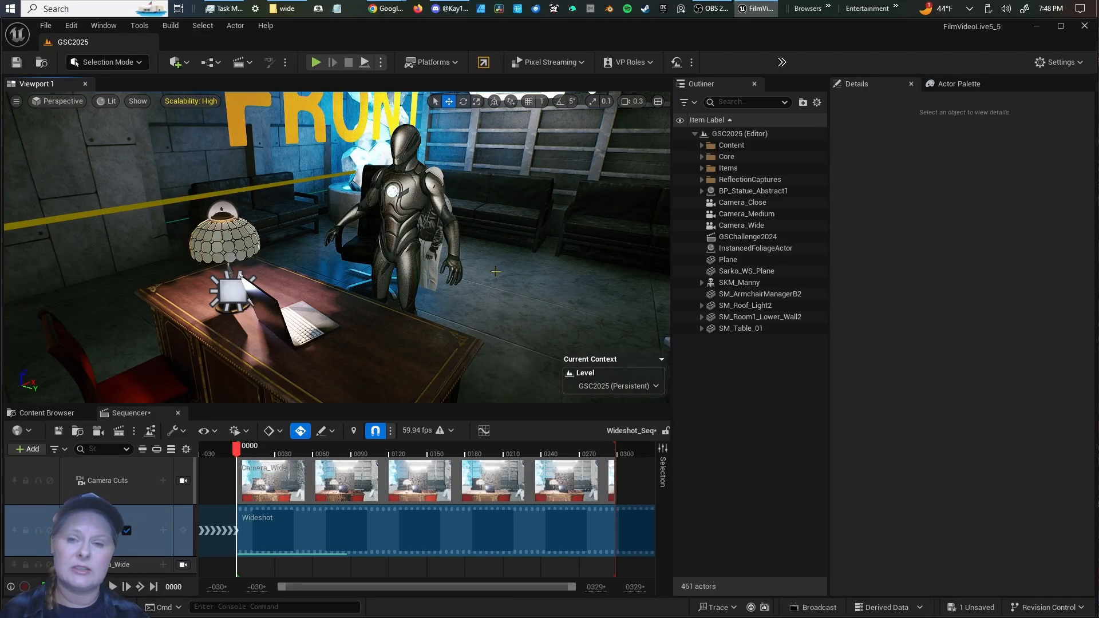
{"action": "right_click_drag", "start_coordinate": [496, 271], "coordinate": [466, 271]}
{"action": "left_click", "coordinate": [453, 272]}
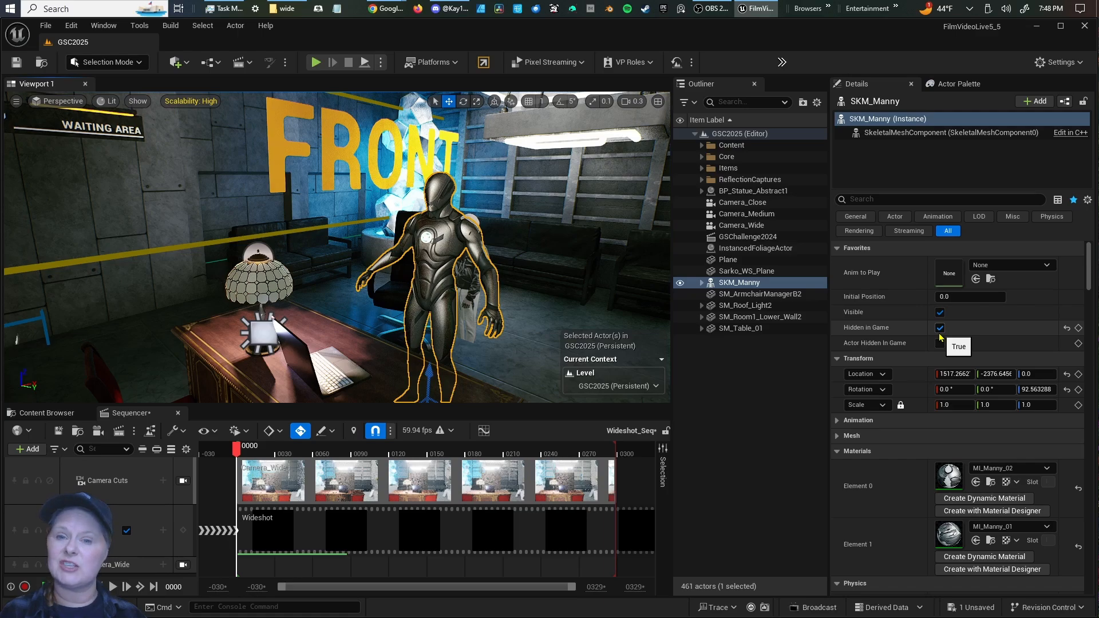
{"action": "mouse_move", "coordinate": [530, 273]}
{"action": "right_mouse_down"}
{"action": "mouse_move", "coordinate": [553, 272]}
{"action": "mouse_move", "coordinate": [527, 274]}
{"action": "right_mouse_up"}
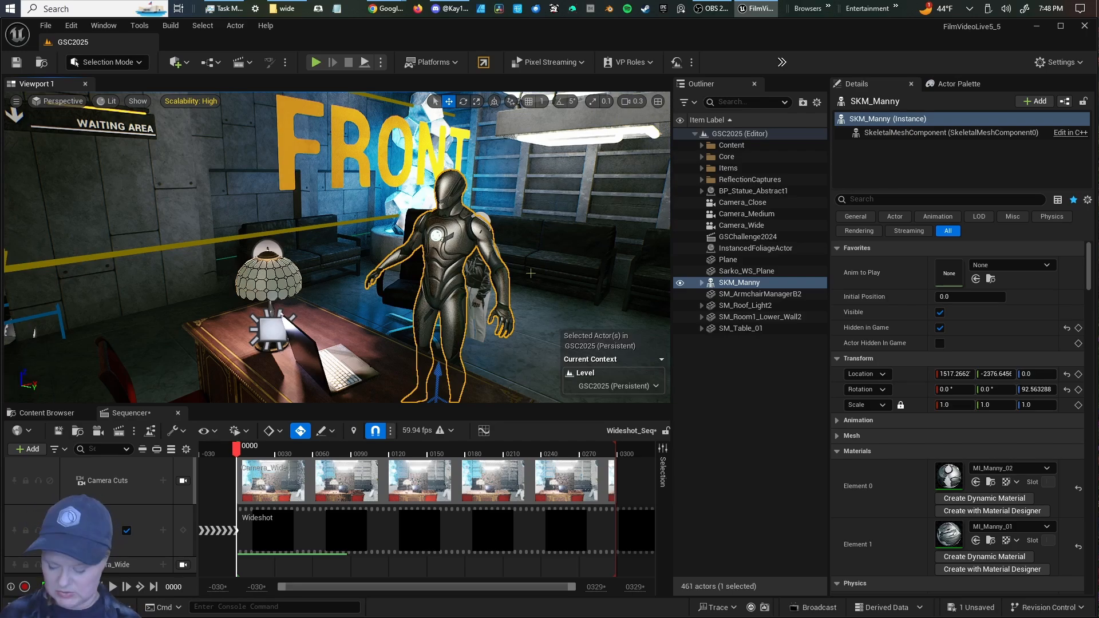
{"action": "right_click_drag", "start_coordinate": [531, 274], "coordinate": [532, 275]}
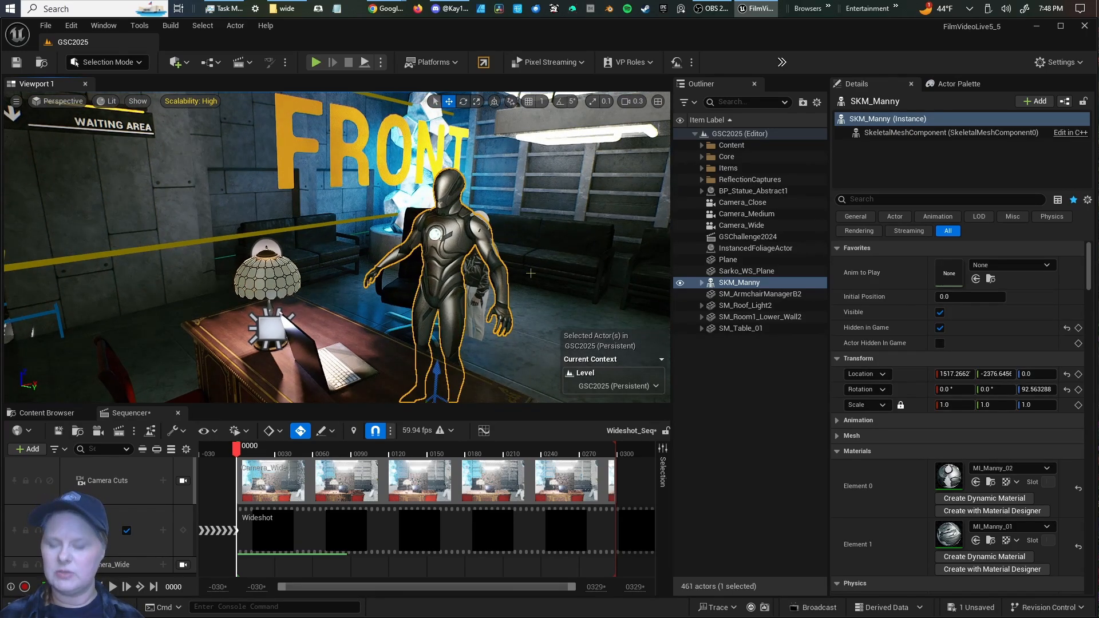
Scale the video Plane uniformly to about 1.79, using the mannequin as a size reference, and turn game view back on.
{"action": "key", "text": "g"}
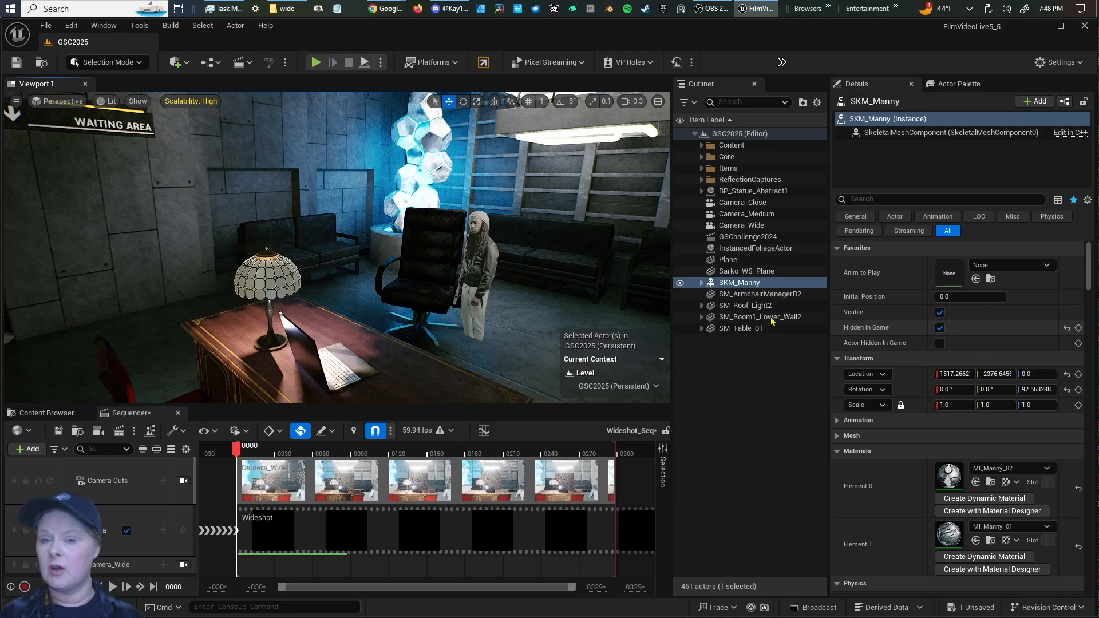
{"action": "key", "text": "f"}
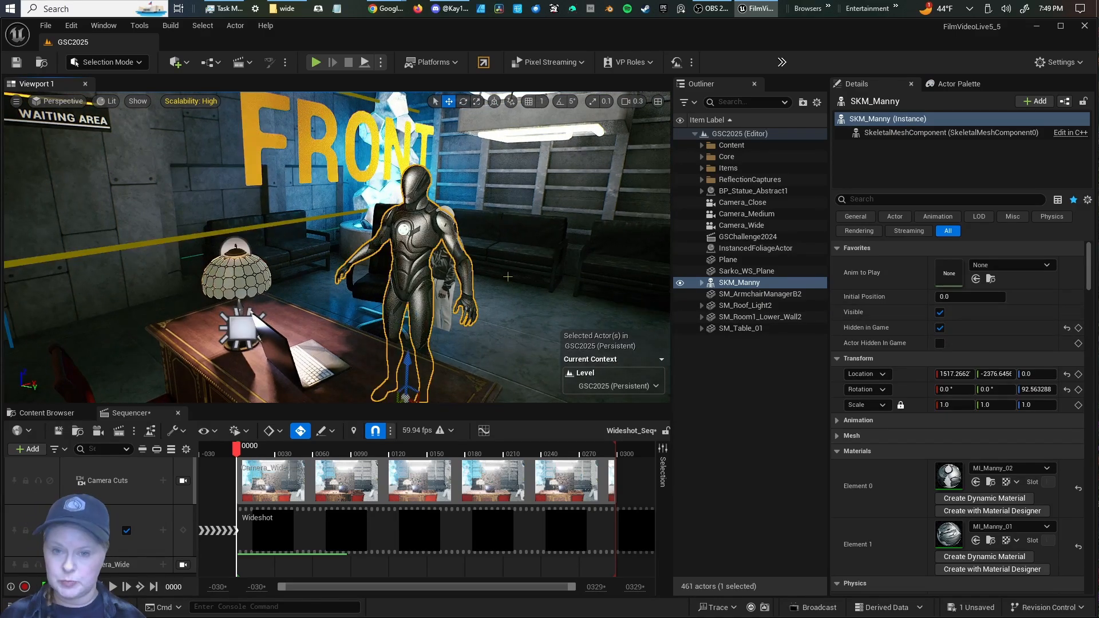
{"action": "left_click", "coordinate": [745, 262]}
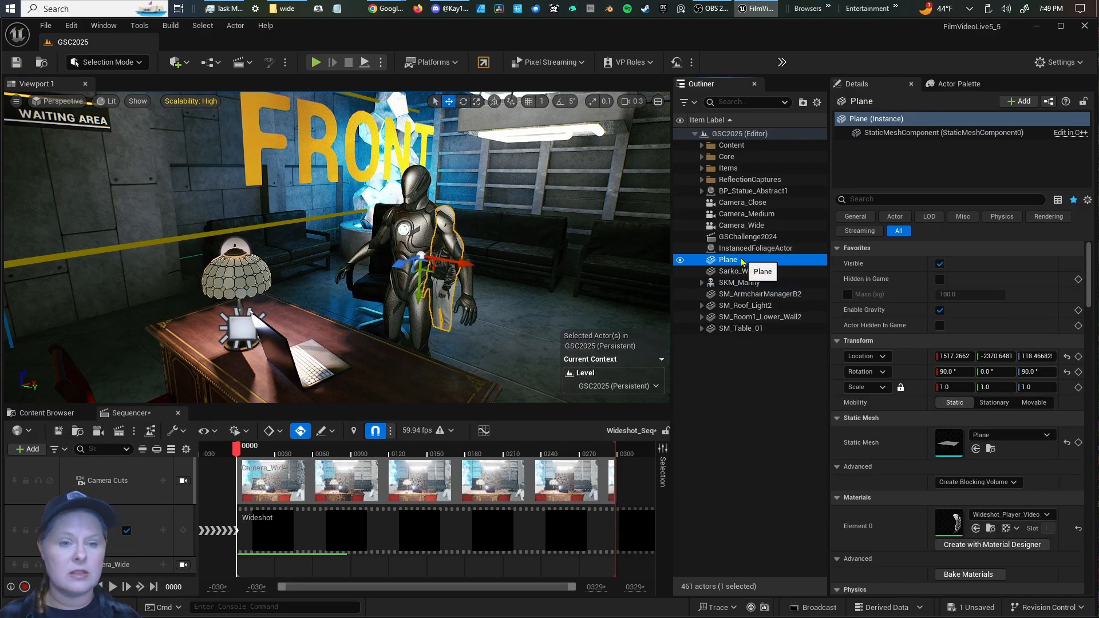
{"action": "left_click", "coordinate": [936, 390]}
{"action": "left_click_drag", "start_coordinate": [936, 390], "coordinate": [980, 390]}
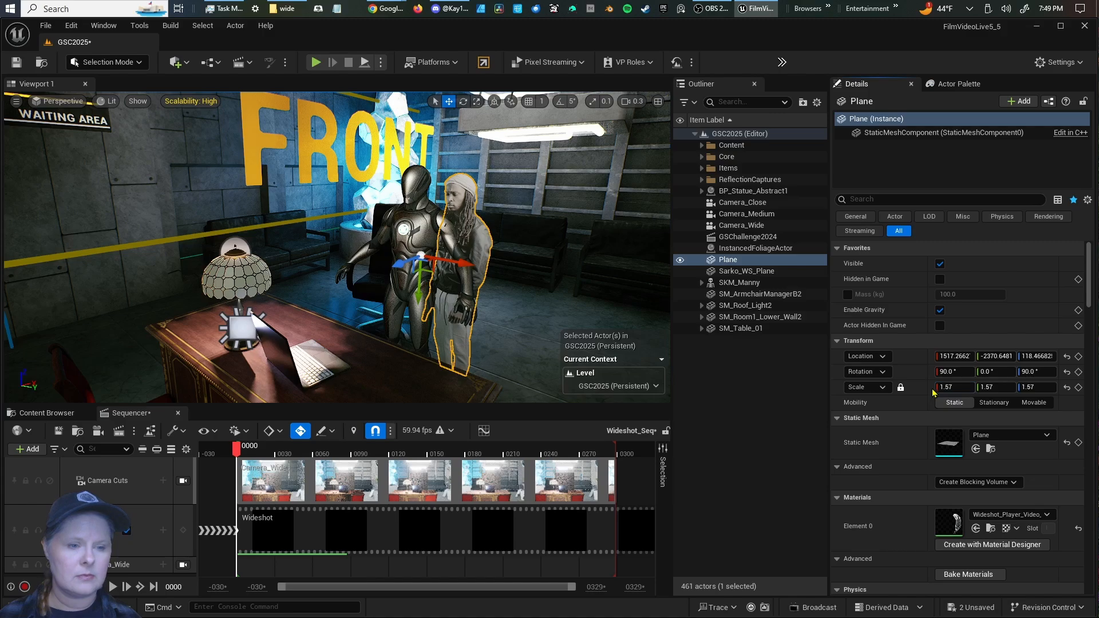
{"action": "left_click_drag", "start_coordinate": [933, 390], "coordinate": [953, 390]}
{"action": "right_click_drag", "start_coordinate": [562, 266], "coordinate": [570, 249]}
{"action": "key", "text": "g"}
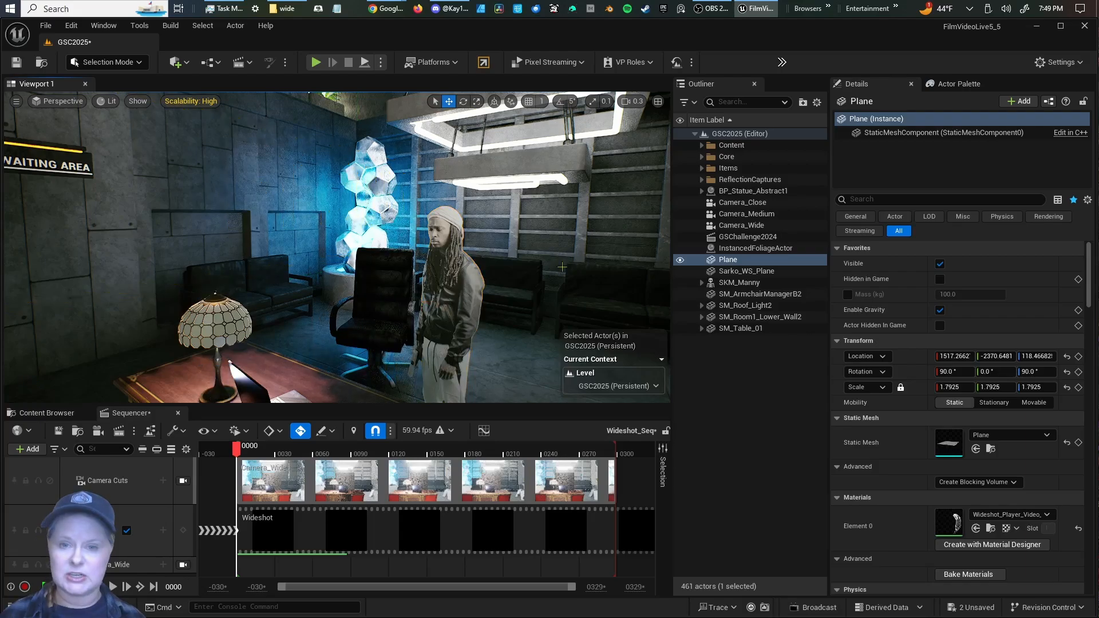
View the scene through Camera_Wide and scrub the sequence to frame 170 to check the actor's footage in the shot.
{"action": "left_click", "coordinate": [150, 430]}
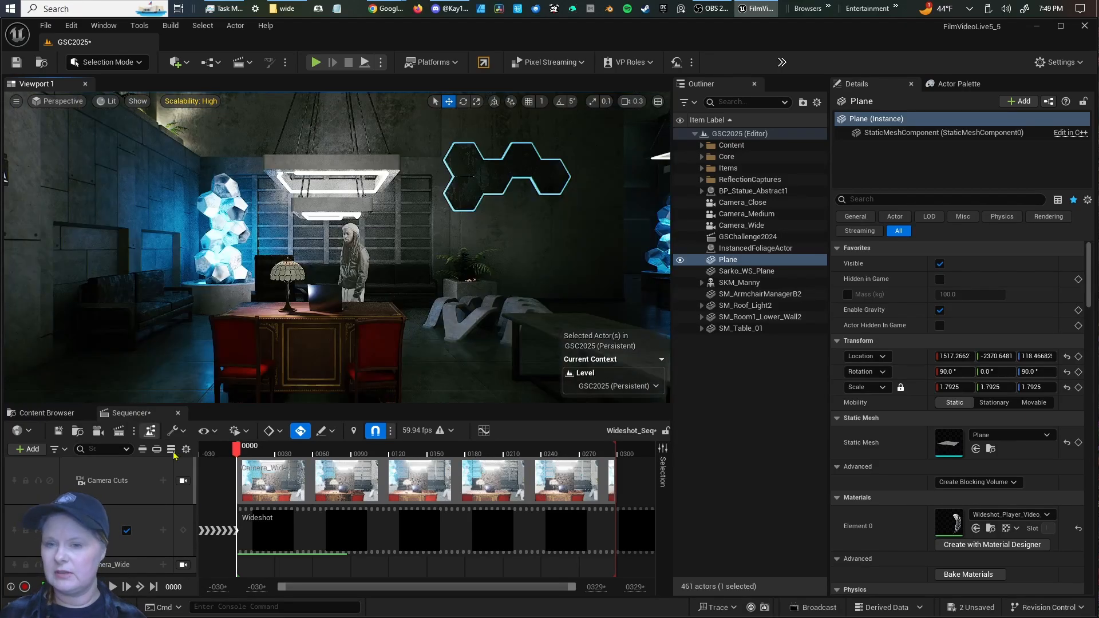
{"action": "left_click", "coordinate": [58, 102]}
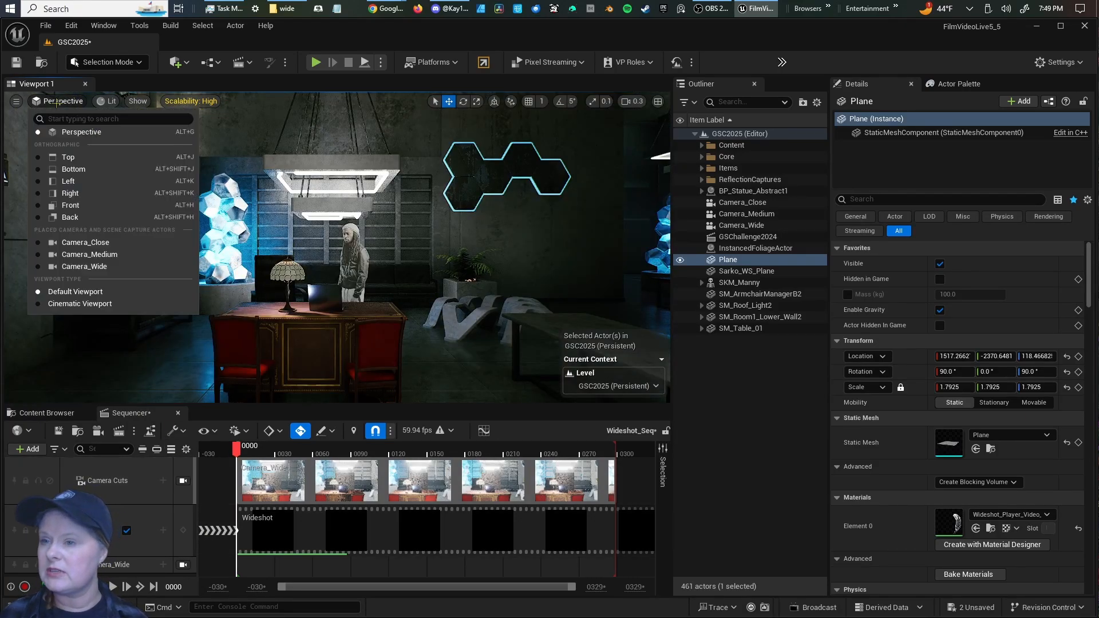
{"action": "left_click", "coordinate": [109, 268]}
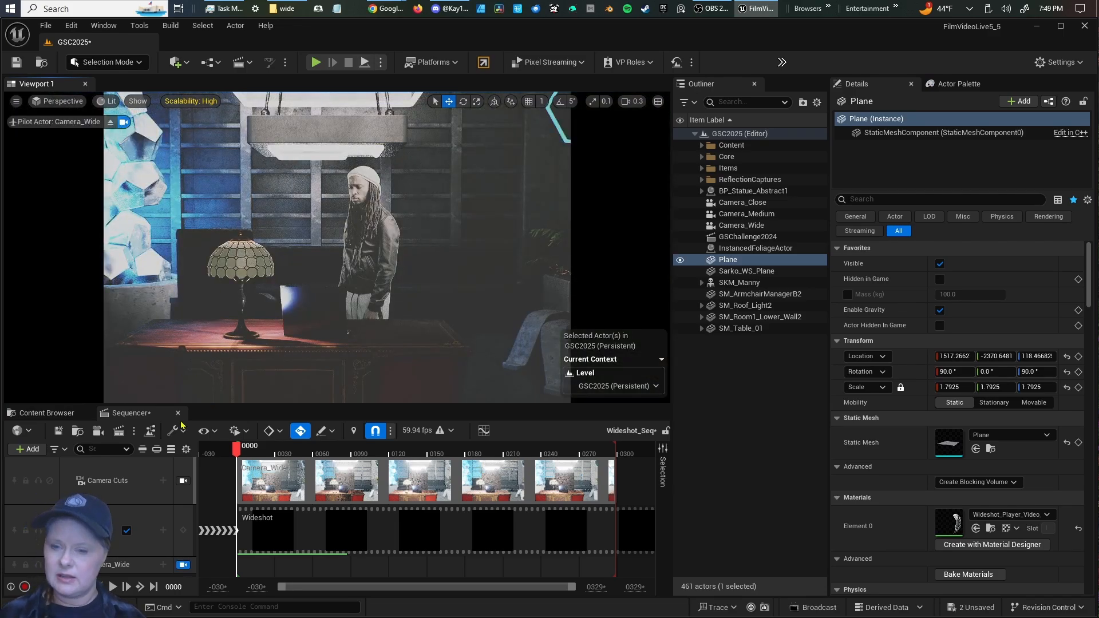
{"action": "left_click_drag", "start_coordinate": [237, 452], "coordinate": [452, 505]}
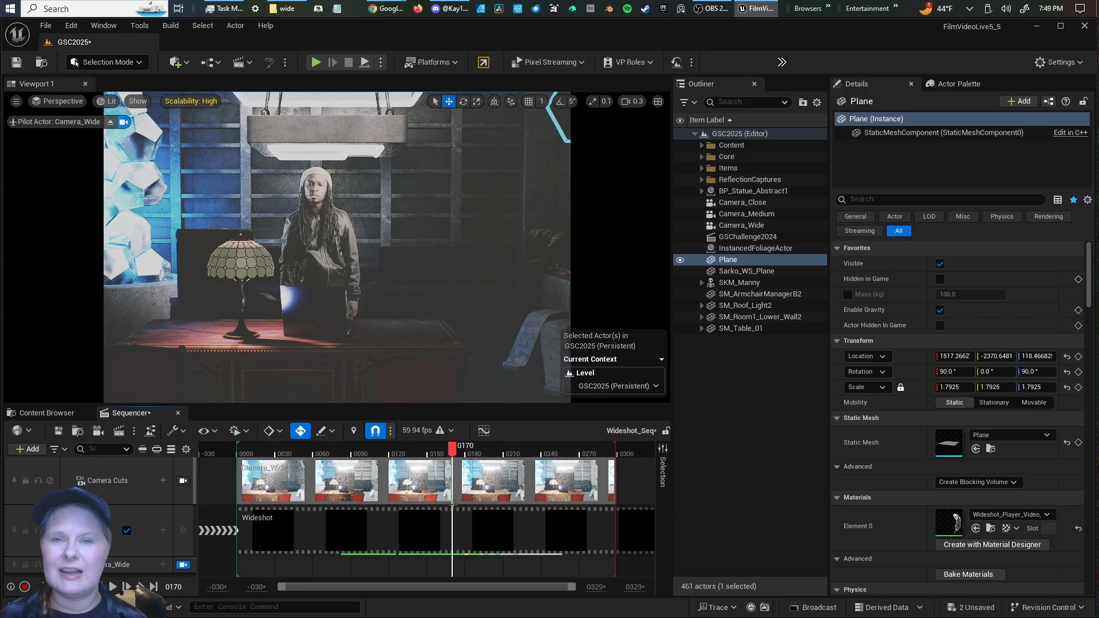